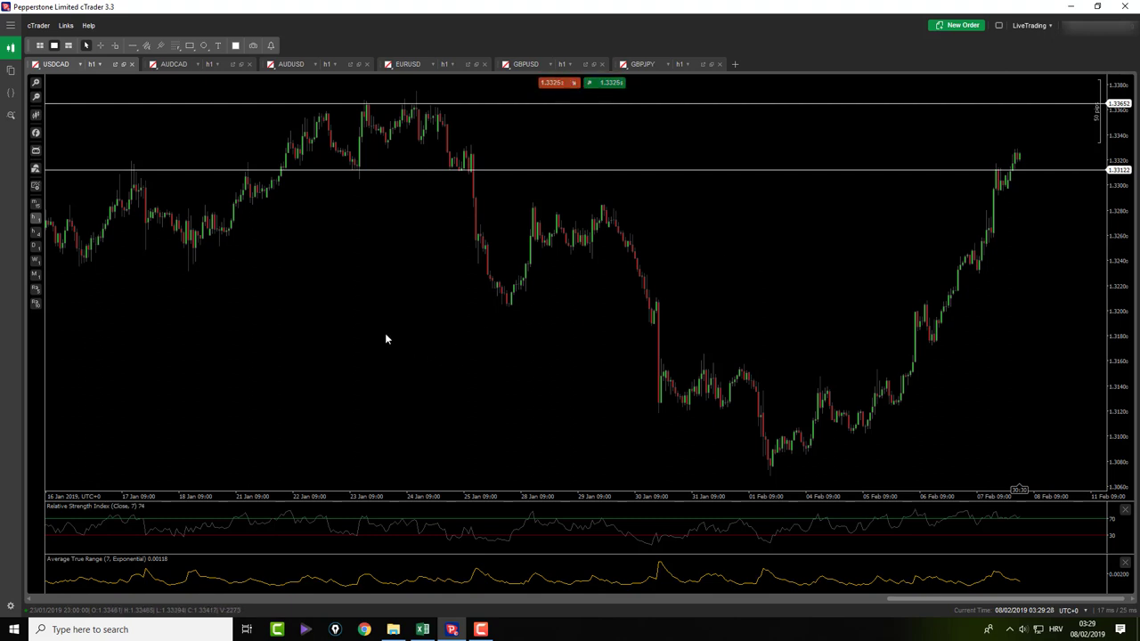
Step: Examine recent USDCAD price action with the crosshair and switch to the AUDCAD chart
{"action": "middle_click", "coordinate": [382, 379]}
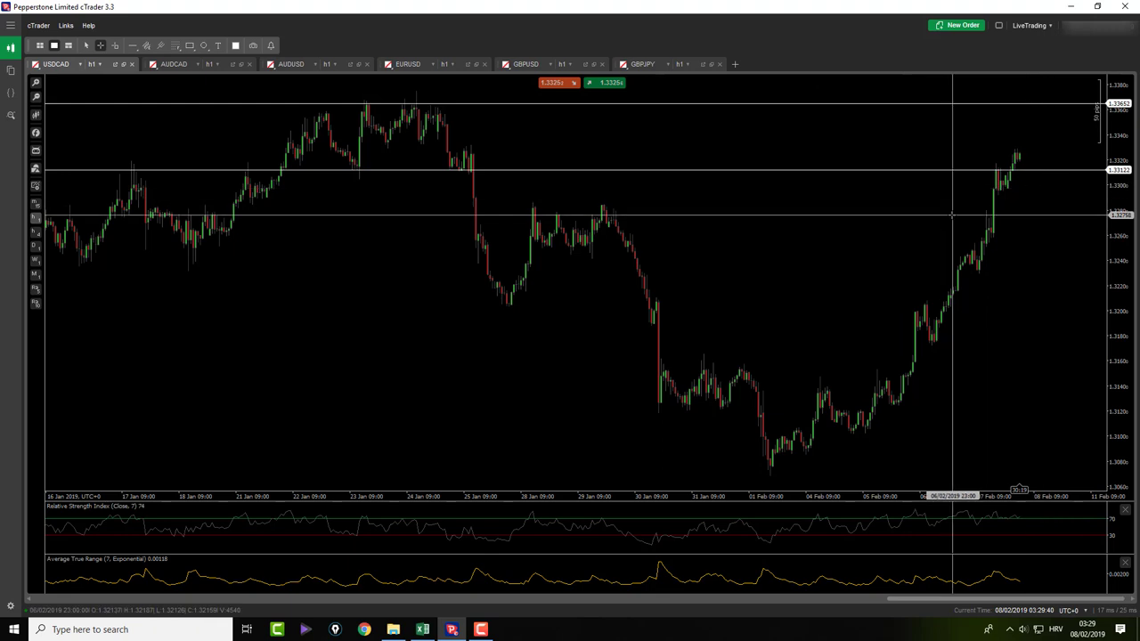
{"action": "left_click", "coordinate": [174, 65]}
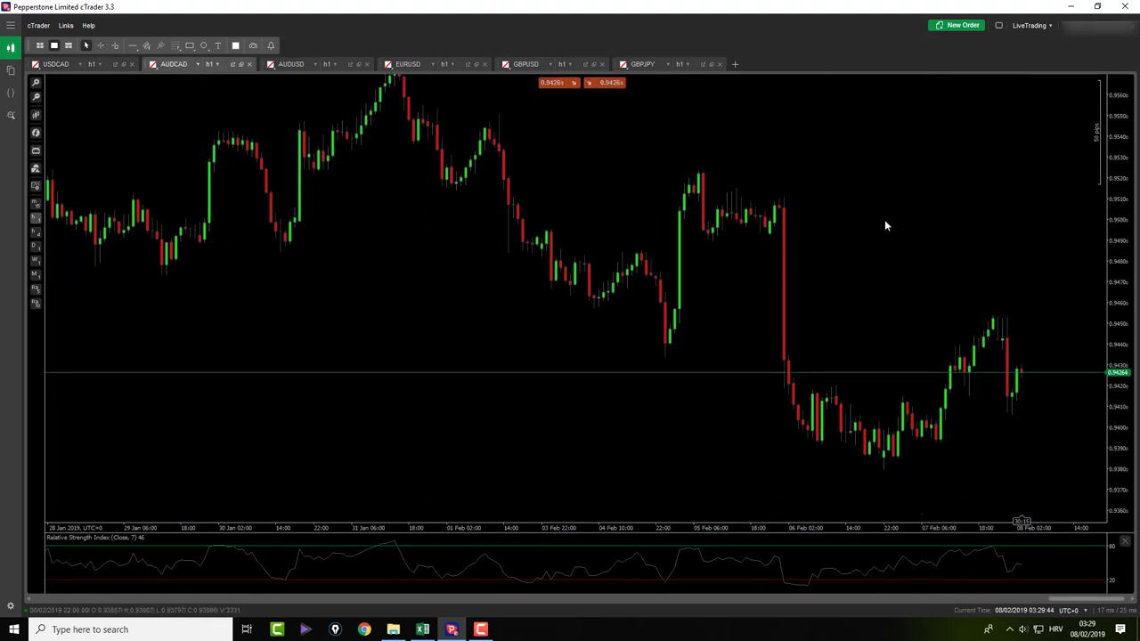
Step: Try a Fibonacci retracement on the latest AUDCAD upswing from the 0.93797 low to the 0.94539 high, and remove it
{"action": "left_click", "coordinate": [176, 45]}
{"action": "left_click", "coordinate": [200, 60]}
{"action": "left_click_drag", "start_coordinate": [882, 471], "coordinate": [994, 318]}
{"action": "left_click_drag", "start_coordinate": [881, 474], "coordinate": [884, 473]}
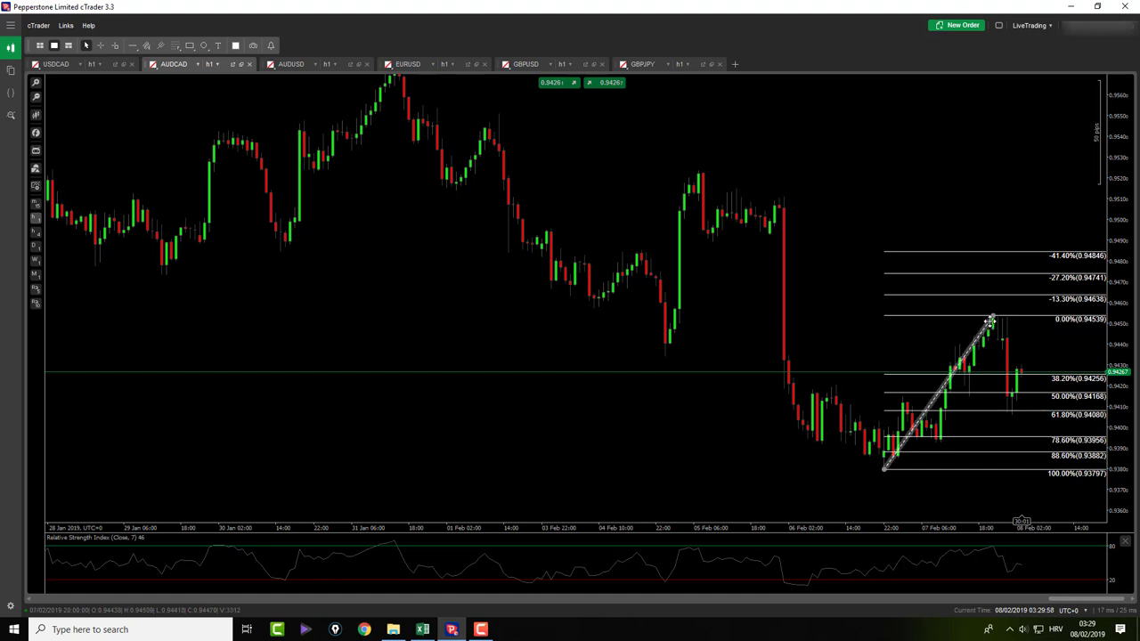
{"action": "key", "text": "Delete"}
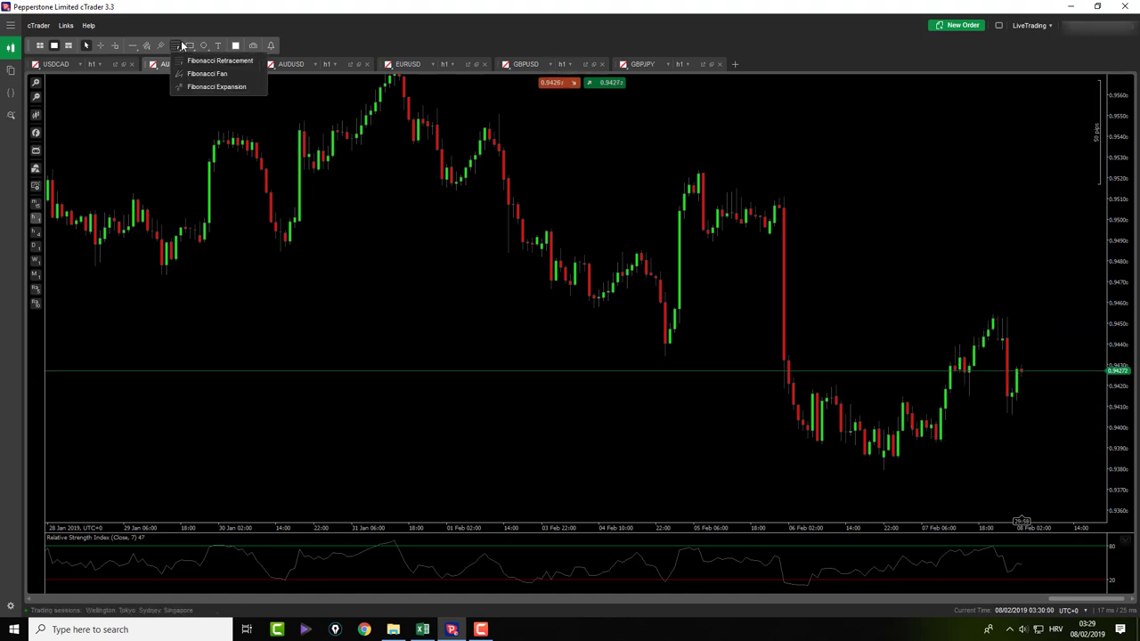
Step: Draw a Fibonacci retracement on the latest AUDCAD decline from 0.94539 to 0.94060 and inspect its levels with the crosshair
{"action": "left_click_drag", "start_coordinate": [997, 314], "coordinate": [1011, 414]}
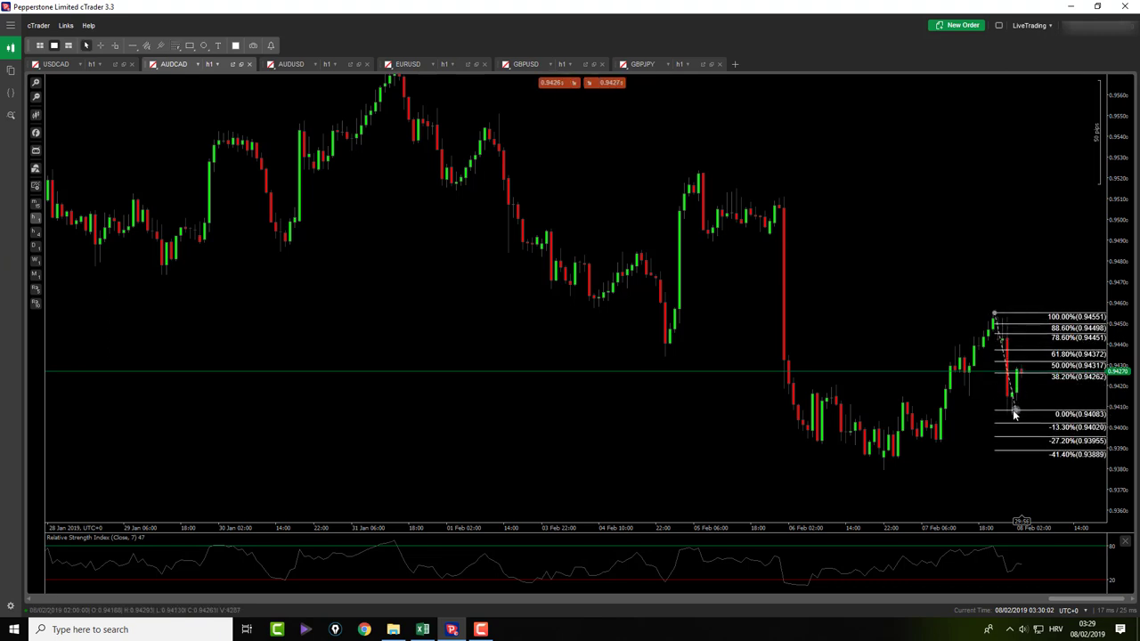
{"action": "left_click_drag", "start_coordinate": [994, 313], "coordinate": [995, 319]}
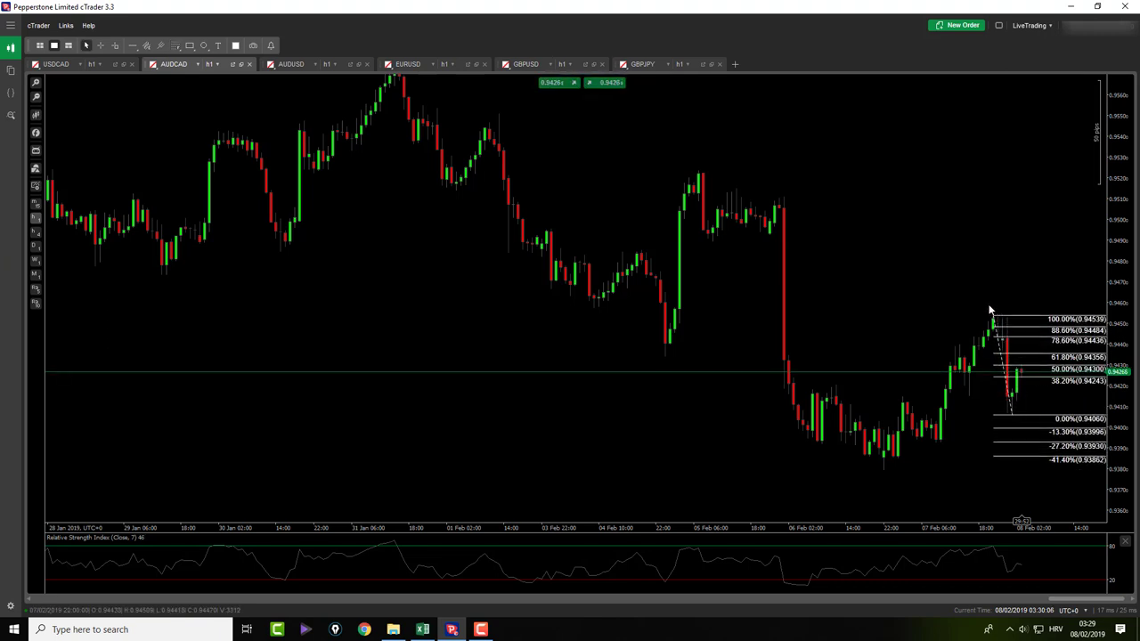
{"action": "middle_click", "coordinate": [990, 305]}
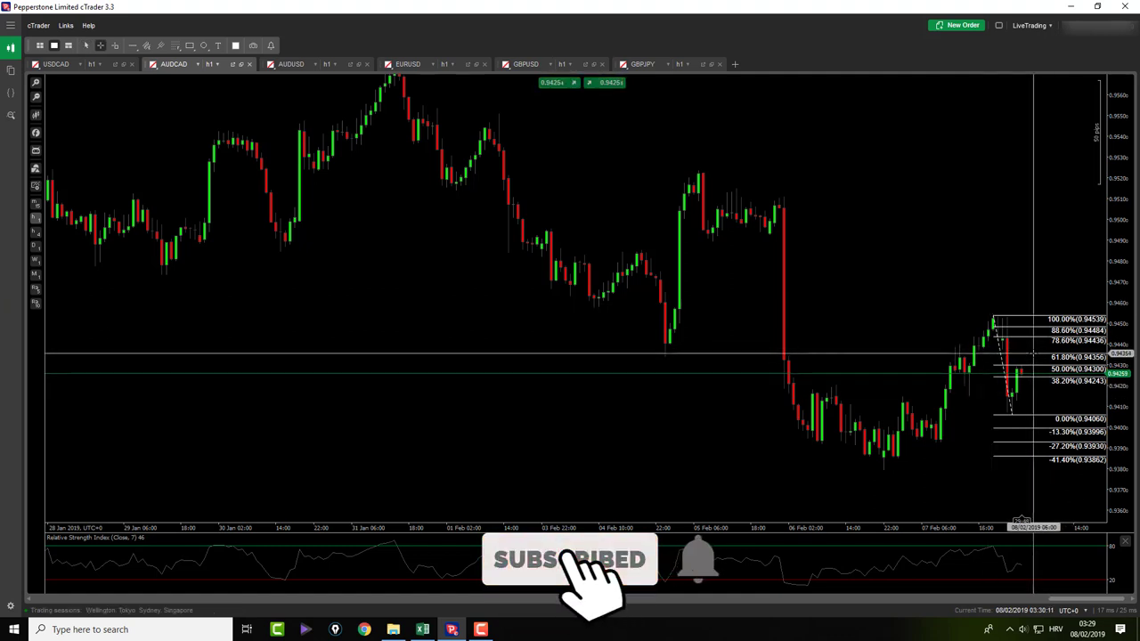
{"action": "left_click_drag", "start_coordinate": [1033, 355], "coordinate": [1080, 457]}
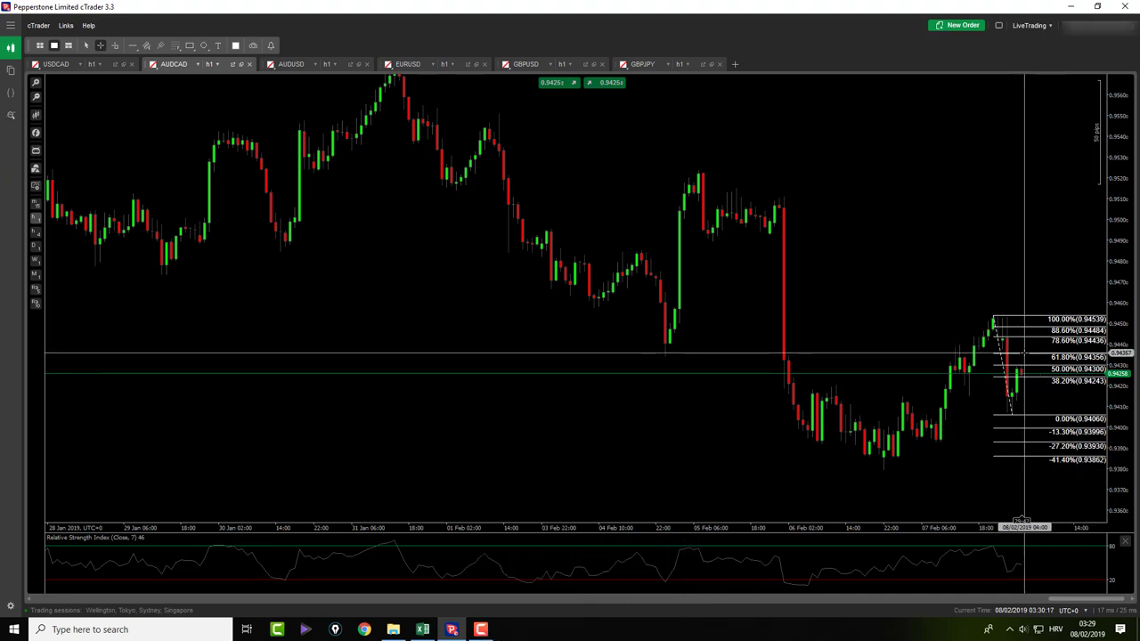
Step: Create an AUDCAD price alert for Bid ≥ 0.94351 near the 61.8% level and delete the Fibonacci retracement
{"action": "right_click", "coordinate": [1024, 353]}
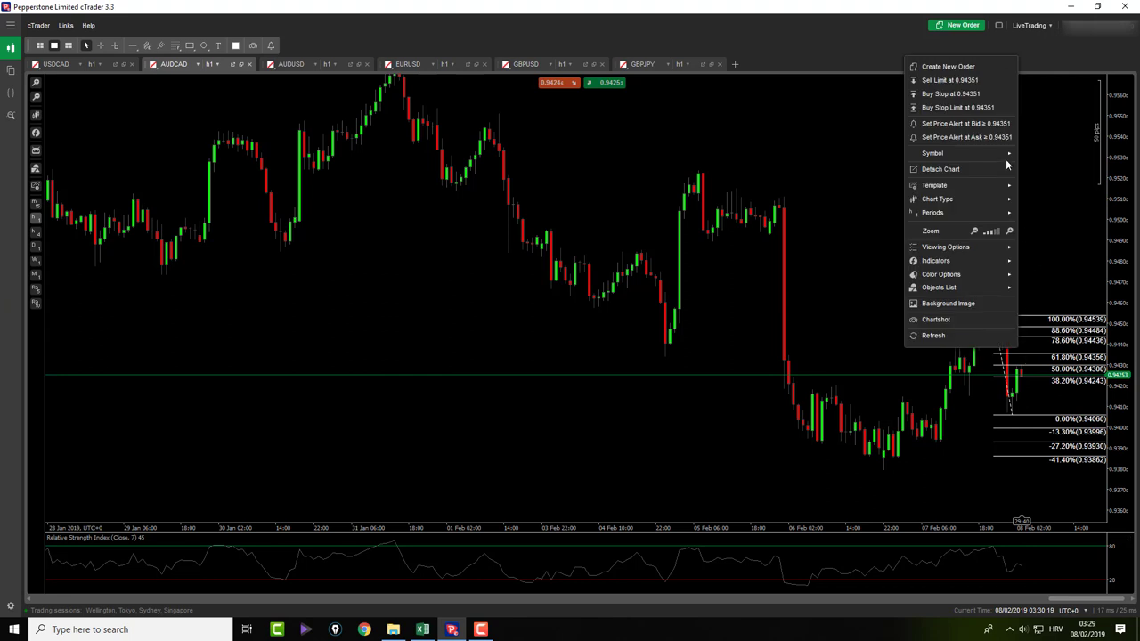
{"action": "left_click", "coordinate": [955, 124]}
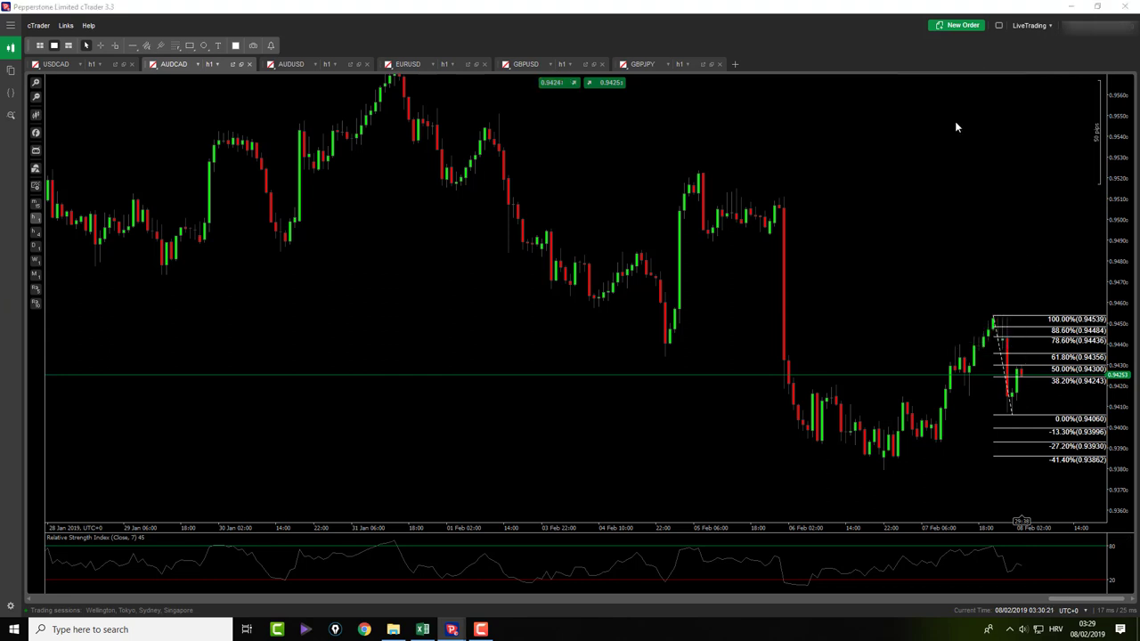
{"action": "left_click", "coordinate": [554, 409]}
{"action": "left_click", "coordinate": [993, 325]}
{"action": "key", "text": "Delete"}
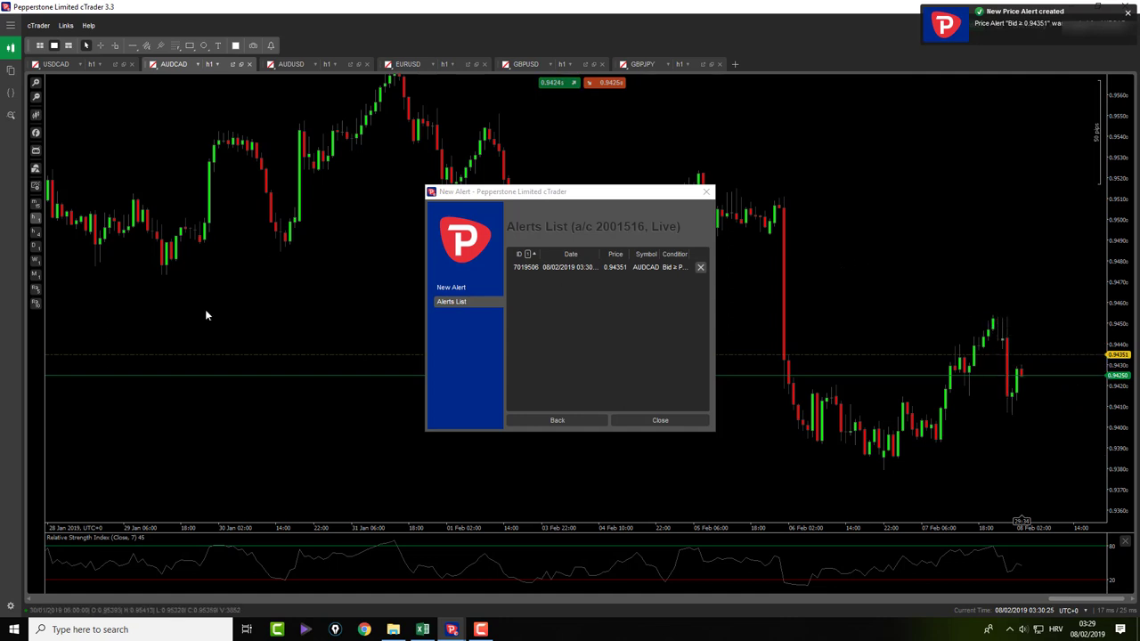
{"action": "left_click", "coordinate": [660, 420]}
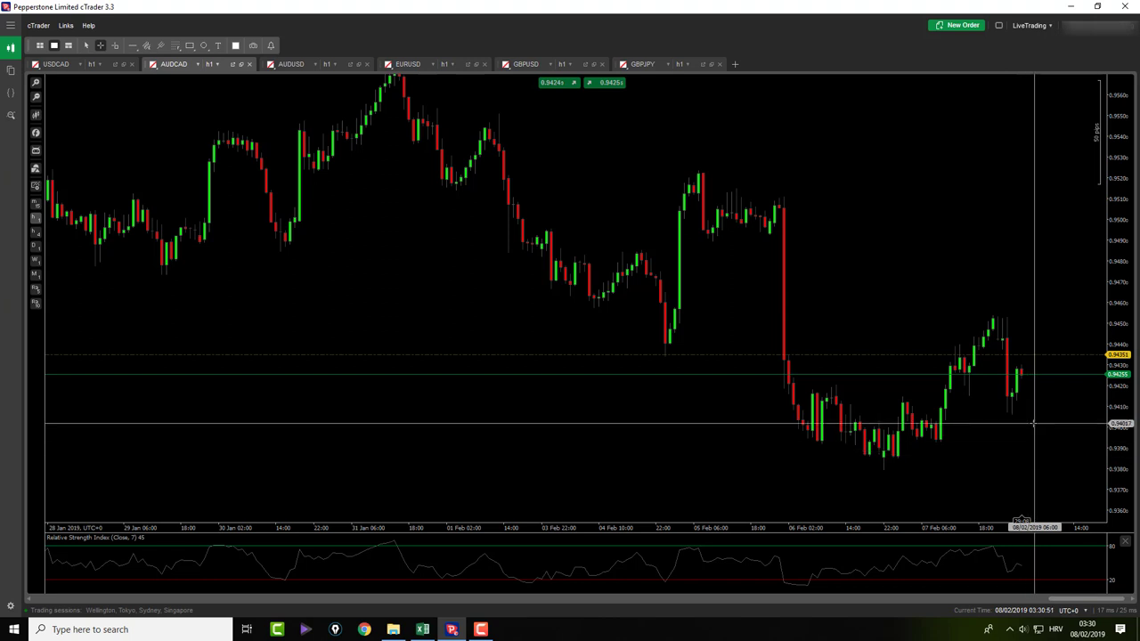
Step: On the AUDUSD chart, delete the rising projection line and the horizontal line at 0.71376
{"action": "left_click", "coordinate": [299, 66]}
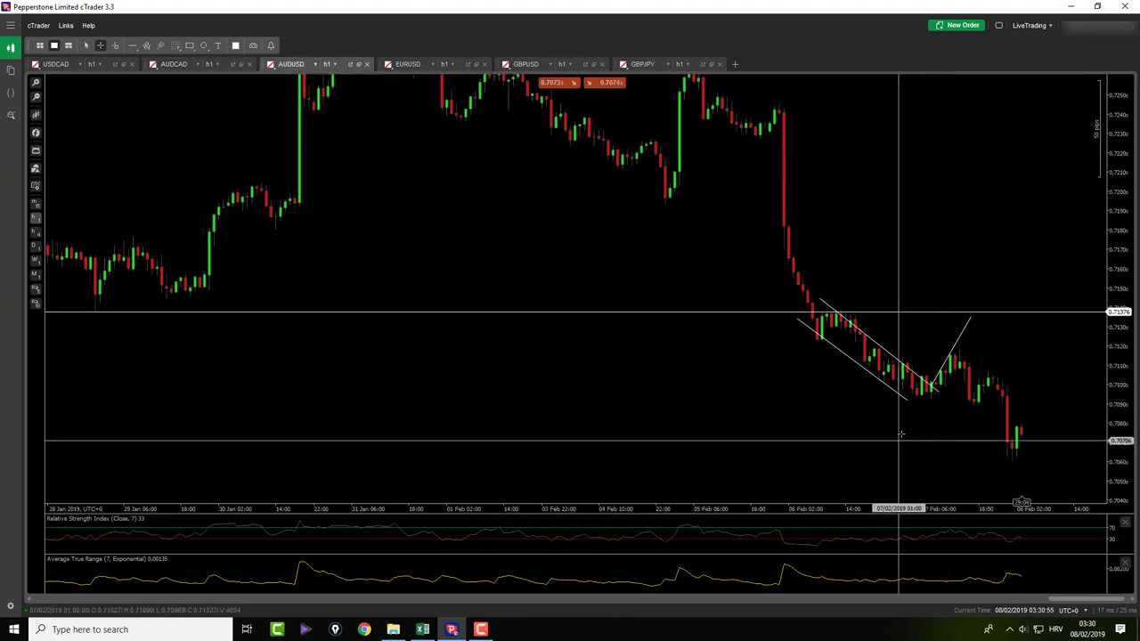
{"action": "middle_click", "coordinate": [945, 360]}
{"action": "left_click_drag", "start_coordinate": [949, 356], "coordinate": [957, 355]}
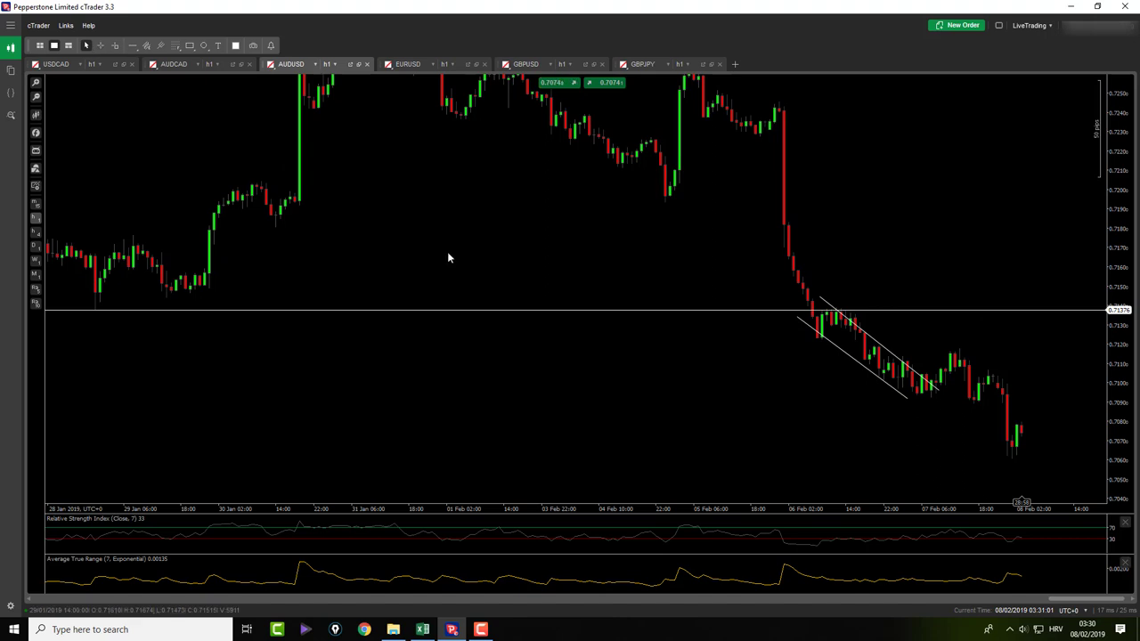
{"action": "left_click_drag", "start_coordinate": [931, 311], "coordinate": [955, 311]}
{"action": "key", "text": "Delete"}
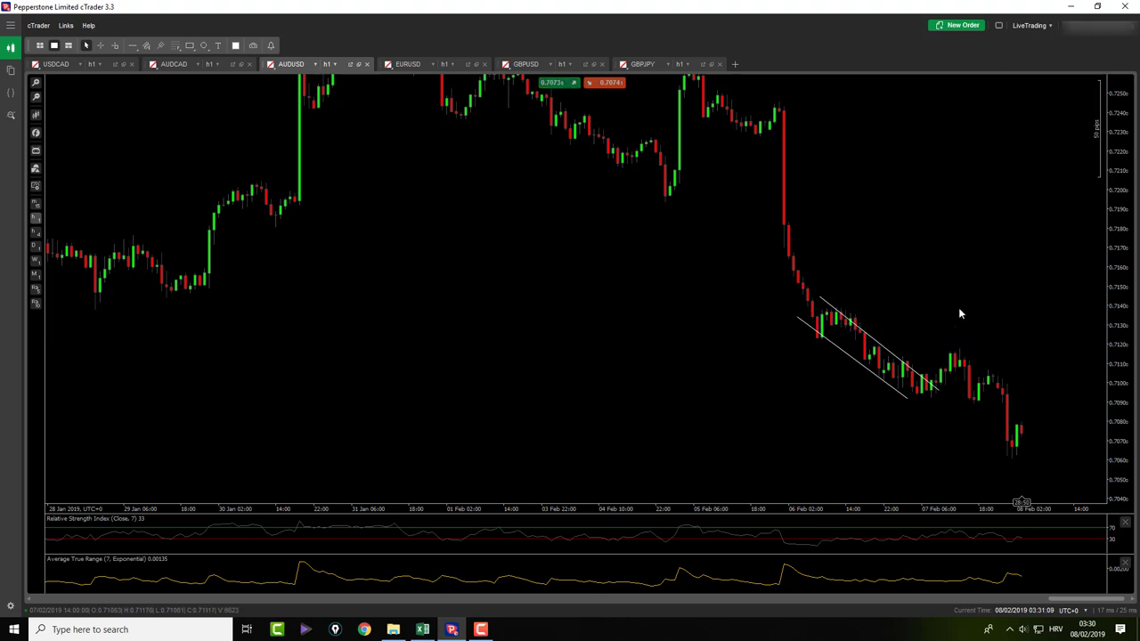
Step: Shift the upper line of the descending AUDUSD channel slightly and delete the channel's lower line
{"action": "middle_click", "coordinate": [958, 308]}
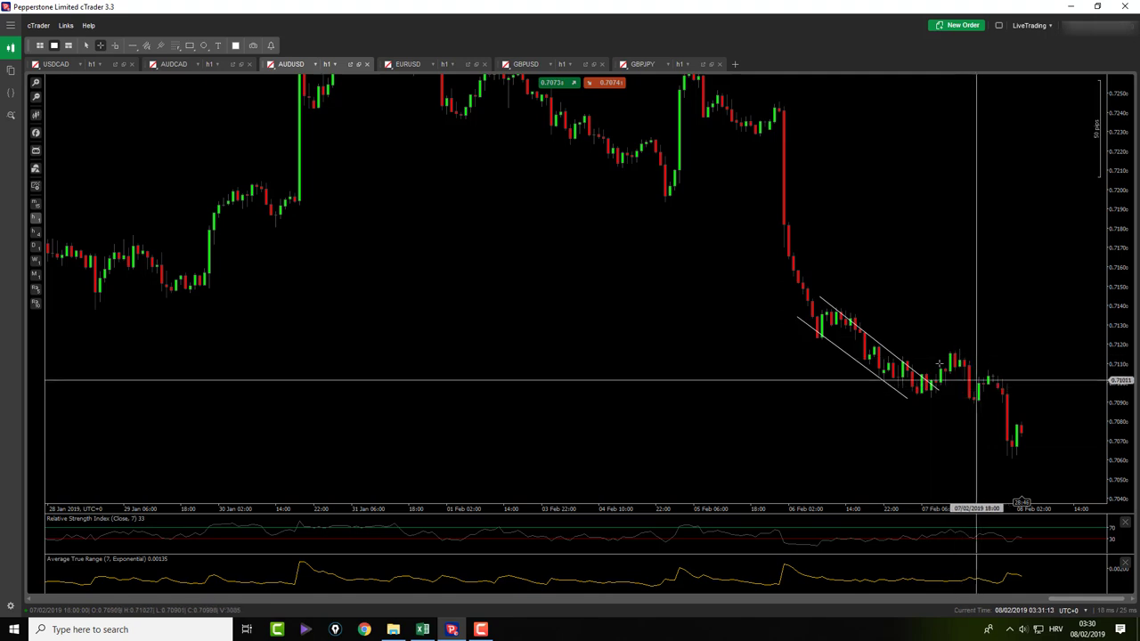
{"action": "middle_click", "coordinate": [953, 397]}
{"action": "left_click", "coordinate": [880, 343]}
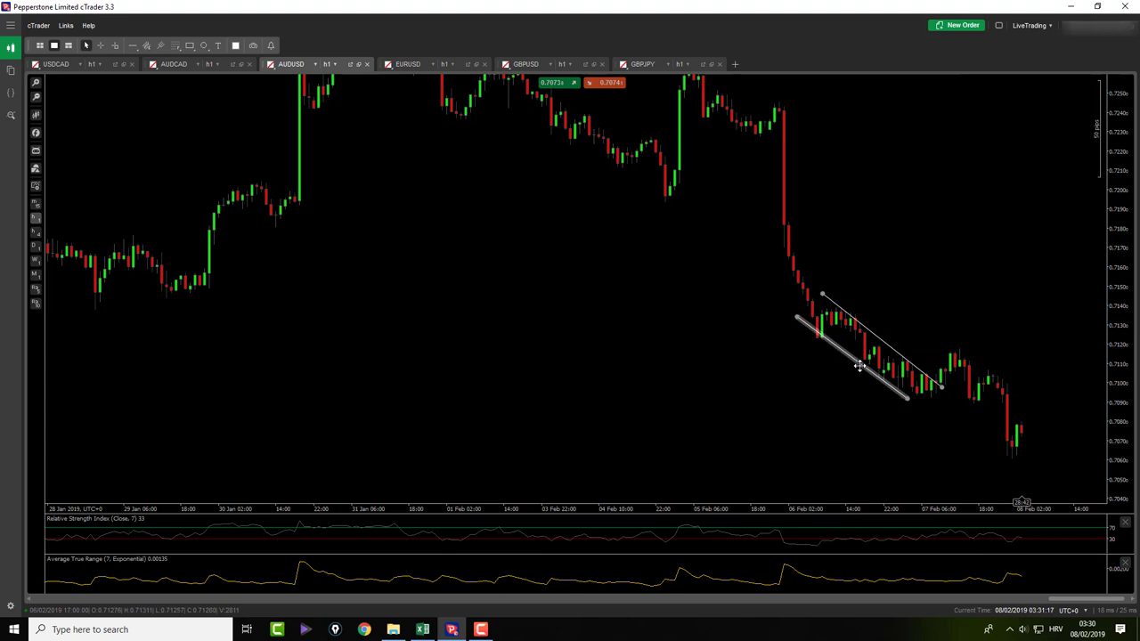
{"action": "left_click_drag", "start_coordinate": [884, 419], "coordinate": [867, 367]}
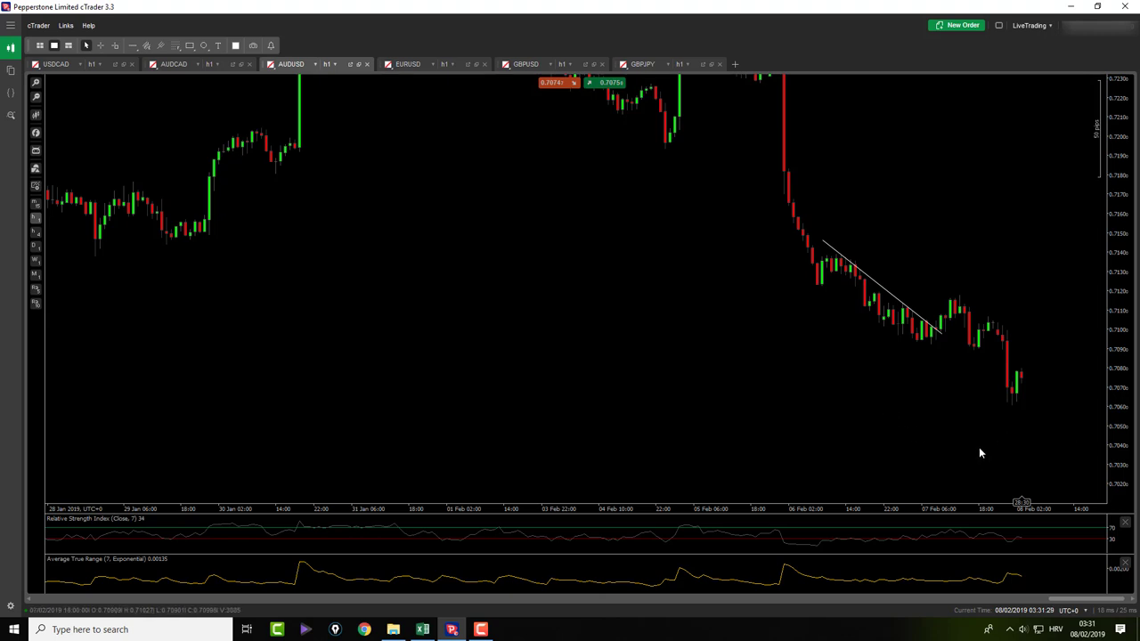
Step: On the EURUSD chart, stretch the price scale and delete the horizontal line at 1.13737
{"action": "left_click", "coordinate": [406, 65]}
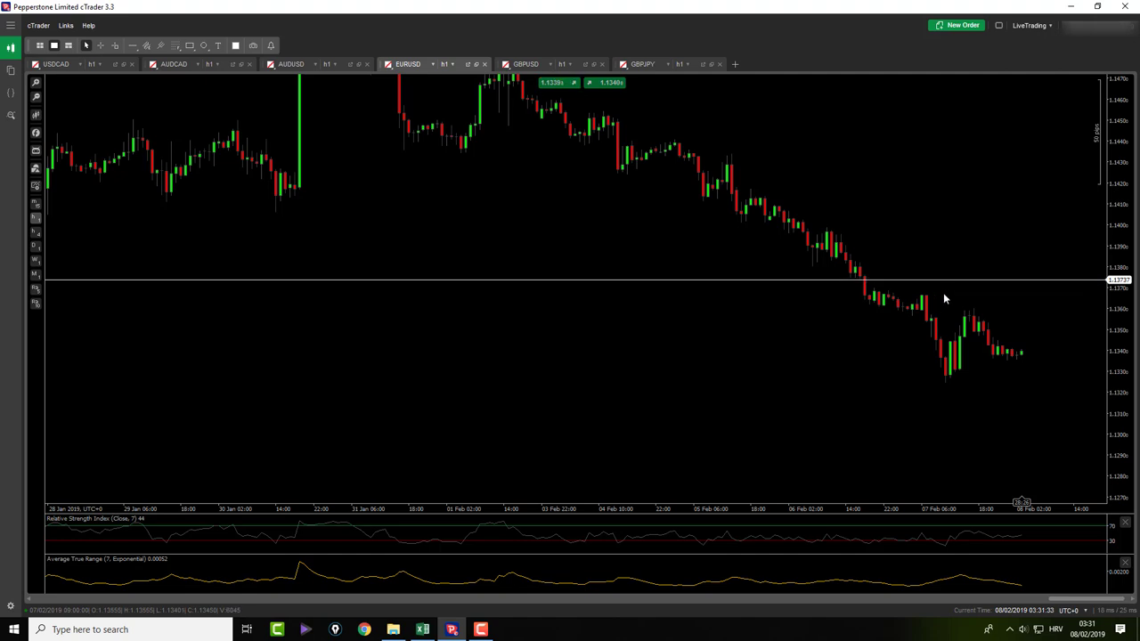
{"action": "left_click_drag", "start_coordinate": [1118, 373], "coordinate": [1118, 280]}
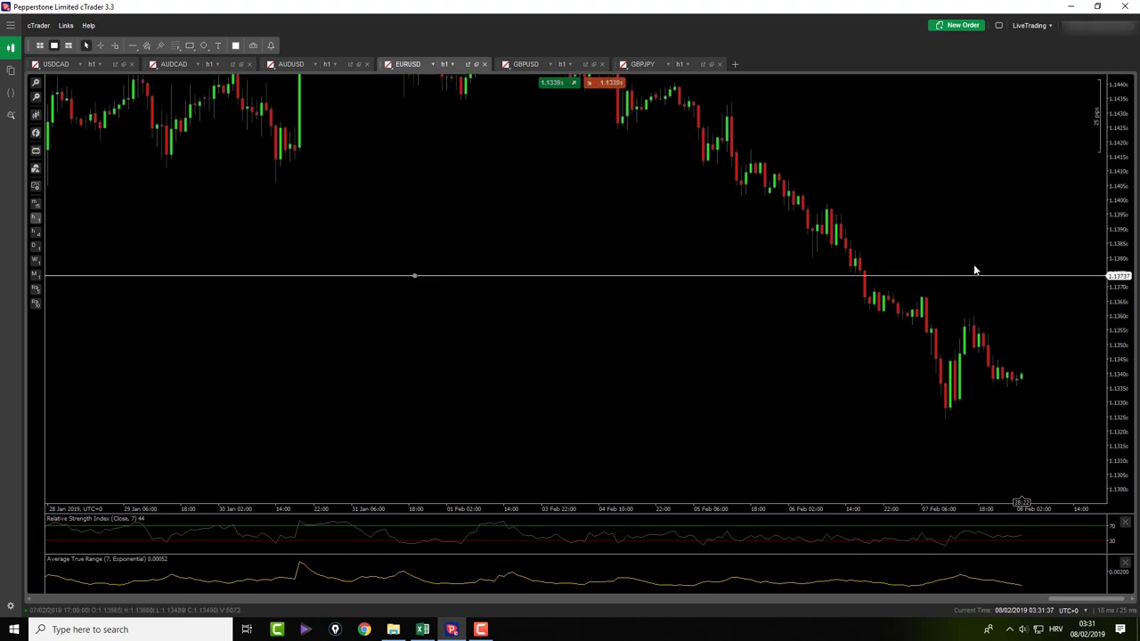
{"action": "key", "text": "Delete"}
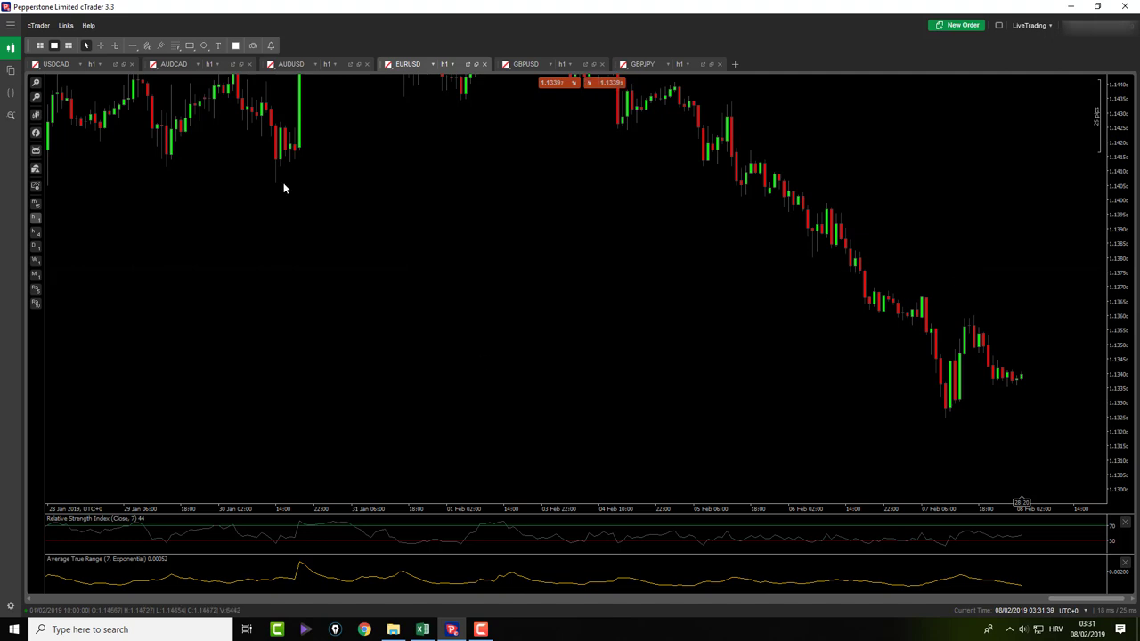
Step: Try a Fibonacci retracement on the latest EURUSD upswing from 1.13245 to 1.13600, check its levels and remove it
{"action": "left_click", "coordinate": [178, 47]}
{"action": "left_click", "coordinate": [213, 61]}
{"action": "mouse_move", "coordinate": [942, 412]}
{"action": "left_mouse_down"}
{"action": "mouse_move", "coordinate": [985, 306]}
{"action": "mouse_move", "coordinate": [973, 304]}
{"action": "left_mouse_up"}
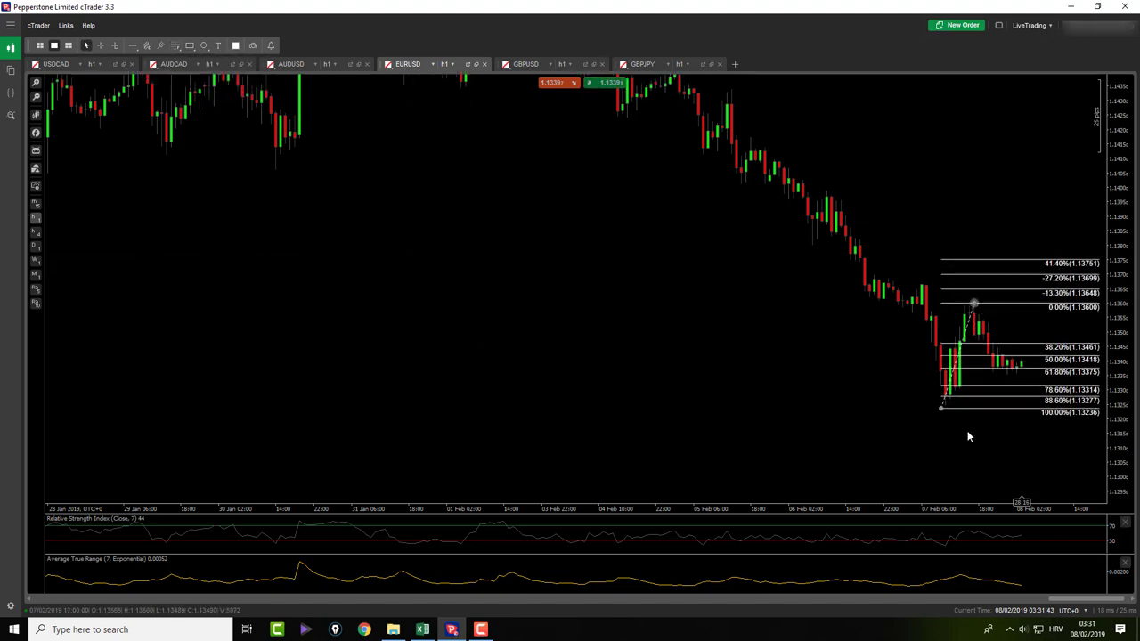
{"action": "left_click_drag", "start_coordinate": [941, 411], "coordinate": [946, 407]}
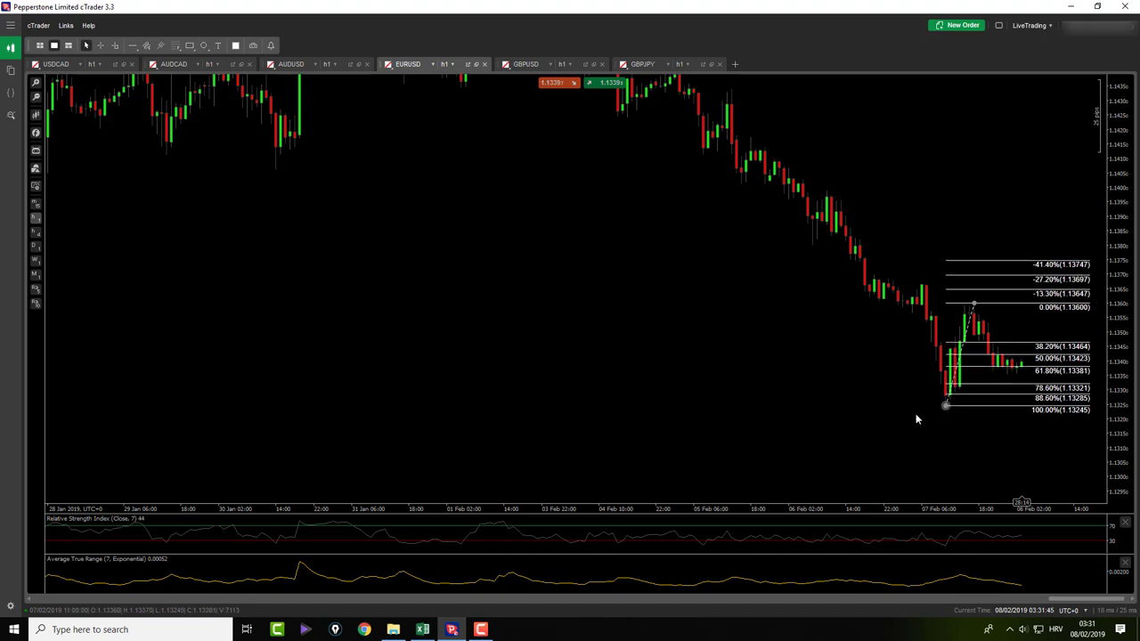
{"action": "middle_click", "coordinate": [916, 414]}
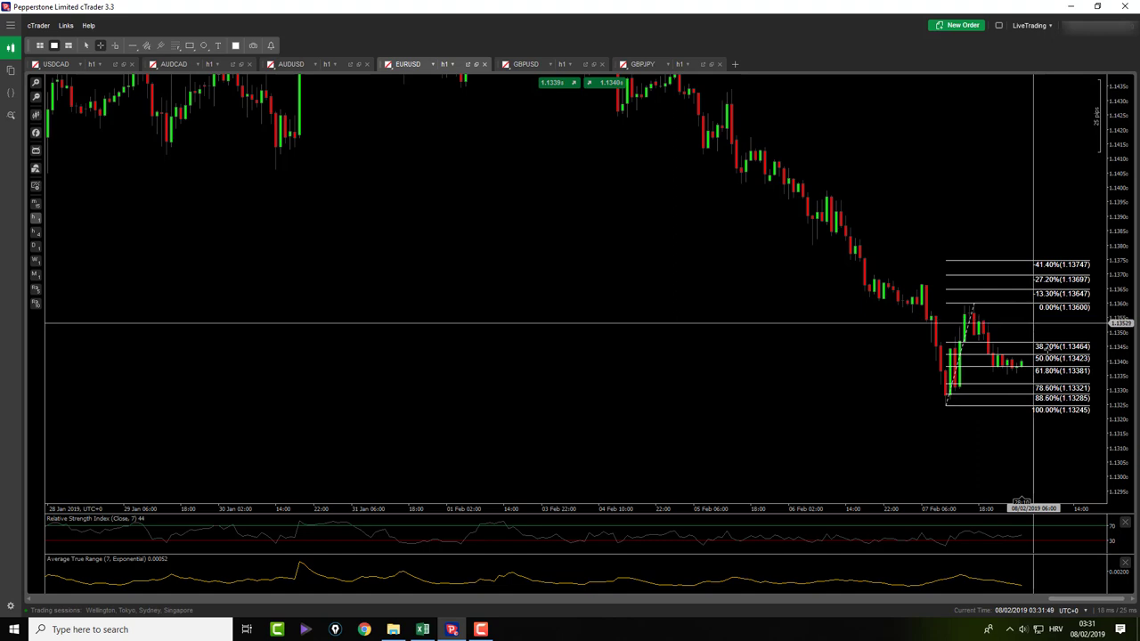
{"action": "middle_click", "coordinate": [1074, 395]}
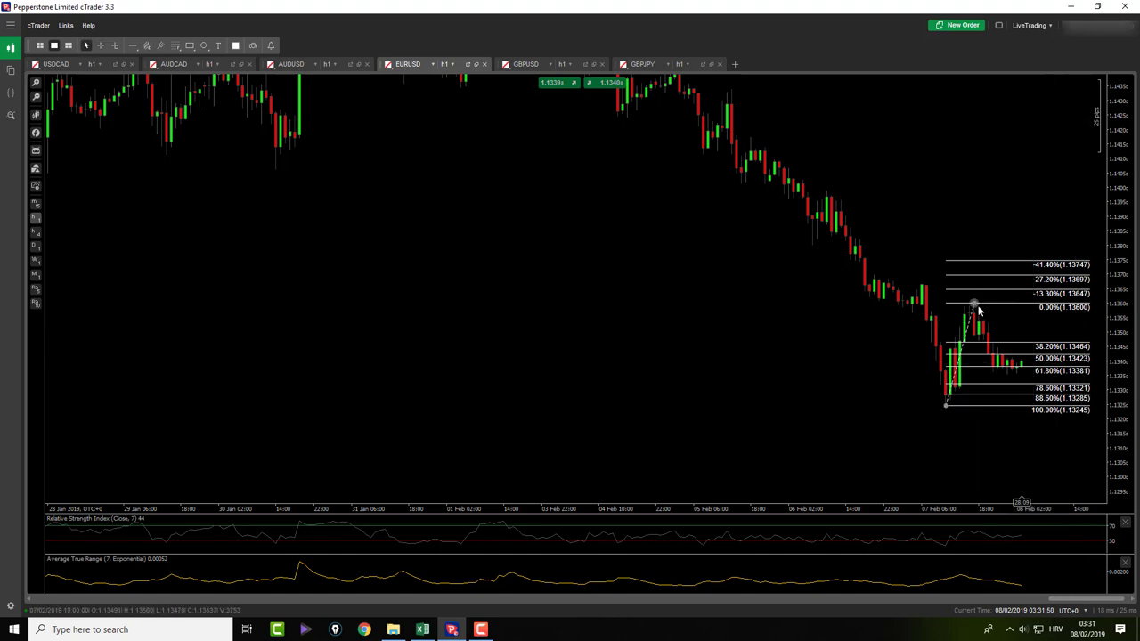
{"action": "key", "text": "Delete"}
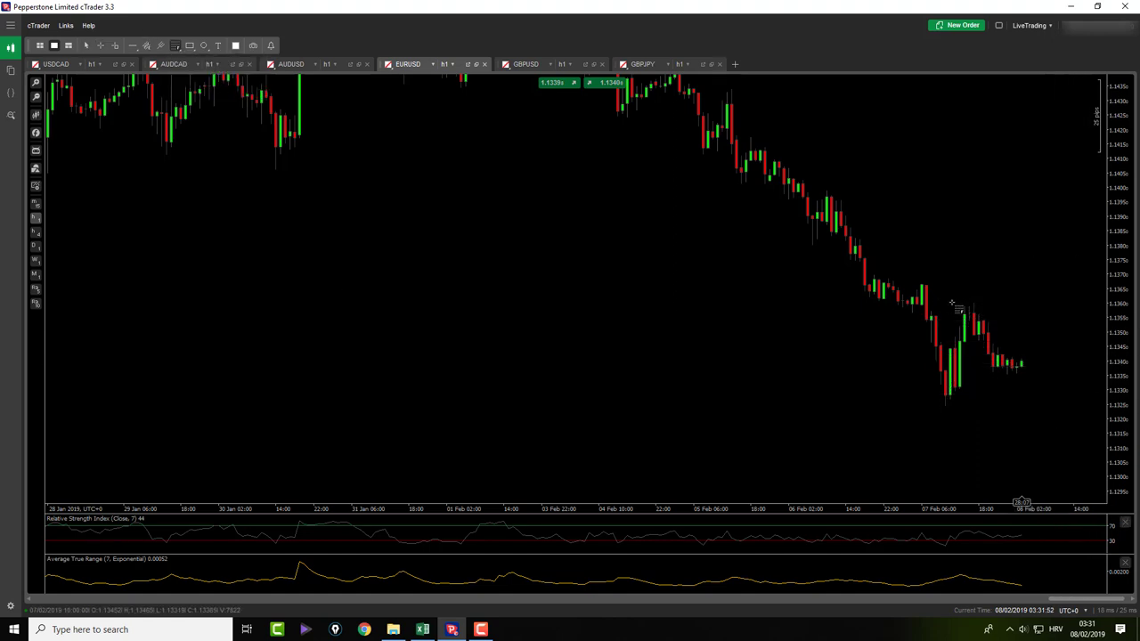
Step: Draw a Fibonacci retracement on the latest EURUSD decline from 1.13600 to 1.13353 and check its levels
{"action": "mouse_move", "coordinate": [975, 304]}
{"action": "left_mouse_down"}
{"action": "mouse_move", "coordinate": [1023, 380]}
{"action": "mouse_move", "coordinate": [1009, 378]}
{"action": "left_mouse_up"}
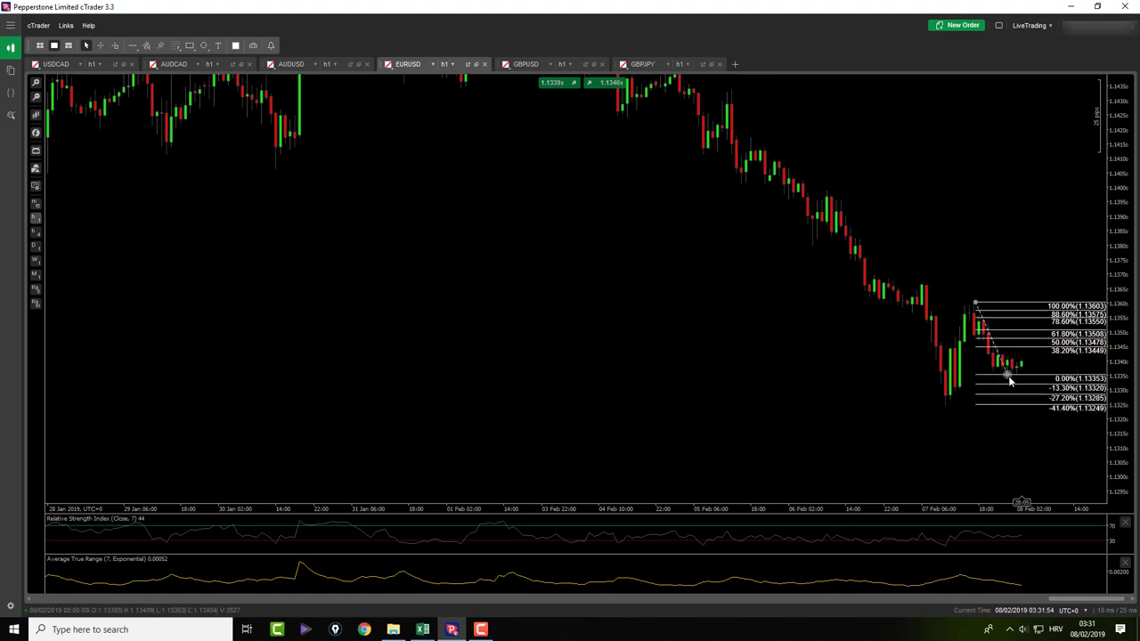
{"action": "mouse_move", "coordinate": [975, 305]}
{"action": "left_mouse_down"}
{"action": "mouse_move", "coordinate": [989, 303]}
{"action": "mouse_move", "coordinate": [974, 305]}
{"action": "left_mouse_up"}
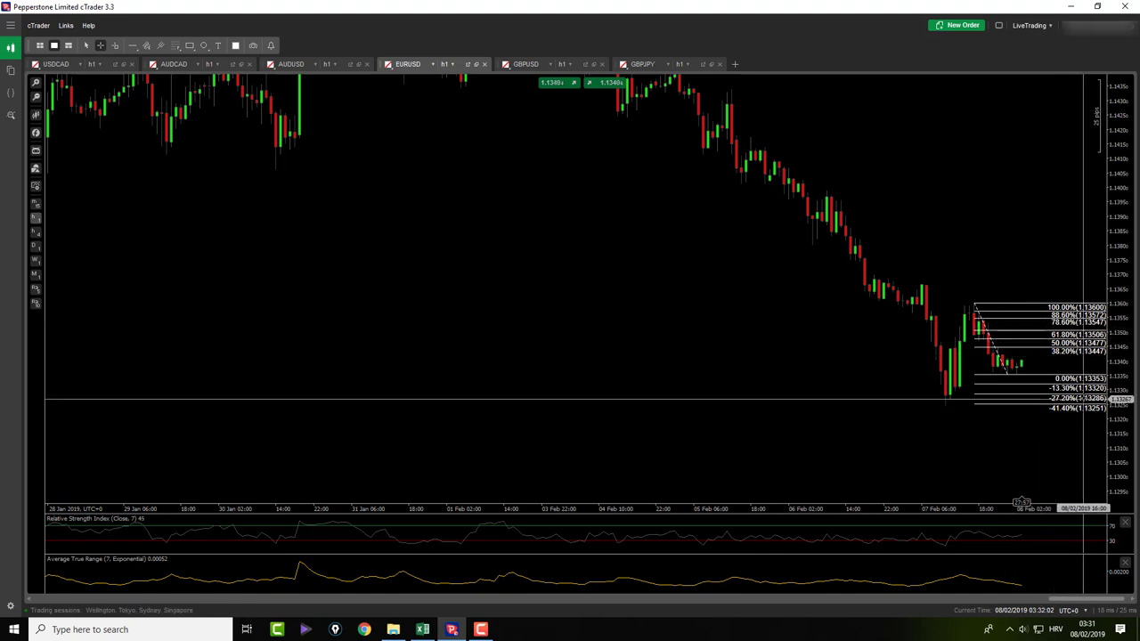
{"action": "middle_click", "coordinate": [1039, 332]}
Step: Create a EURUSD price alert for Ask ≥ 1.13505 near the 61.8% level and delete the Fibonacci retracement
{"action": "right_click", "coordinate": [1040, 335]}
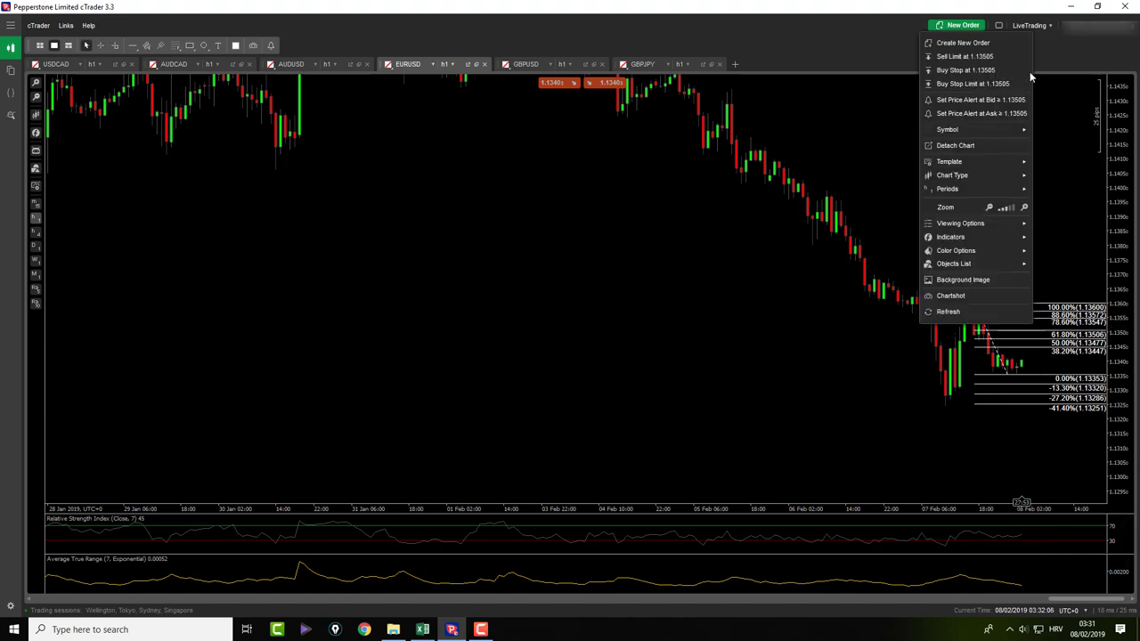
{"action": "left_click", "coordinate": [978, 115]}
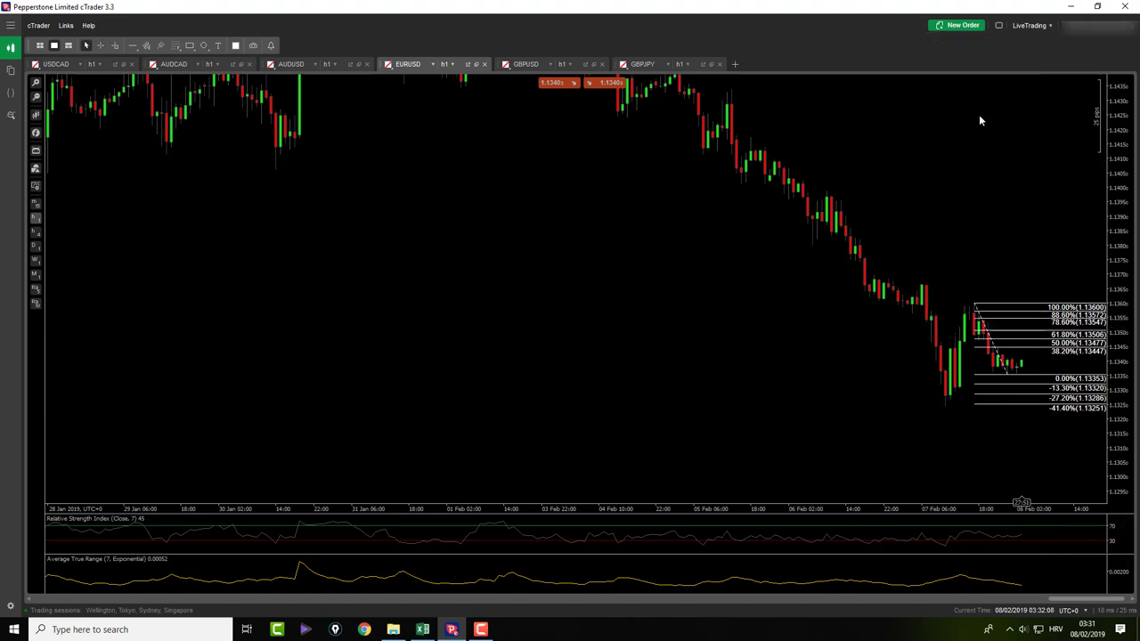
{"action": "left_click", "coordinate": [545, 412]}
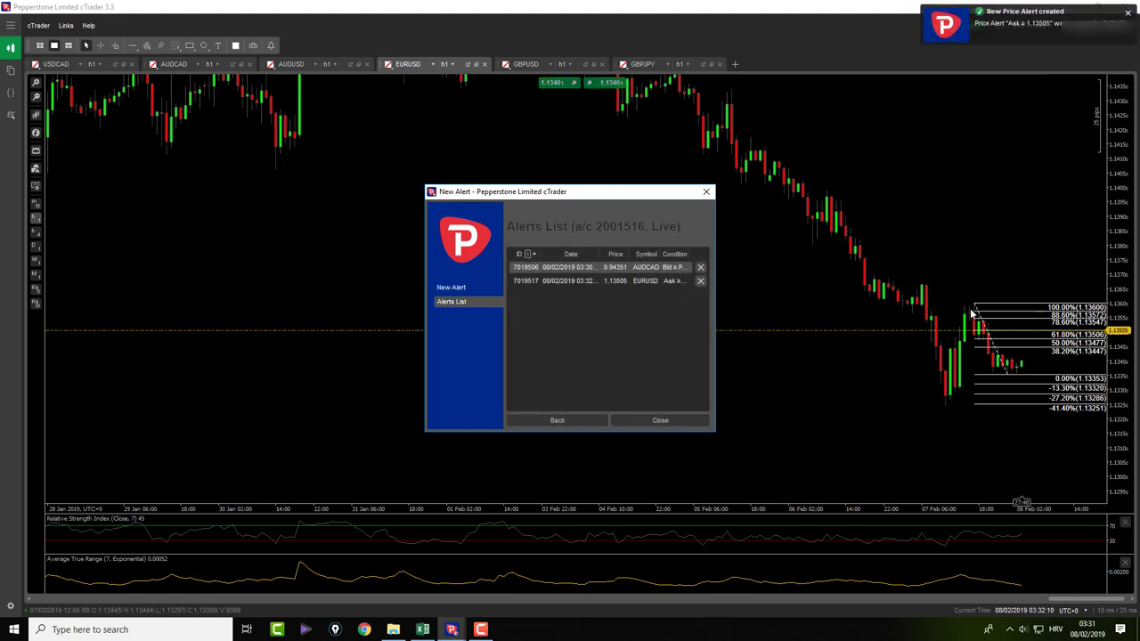
{"action": "left_click", "coordinate": [659, 421]}
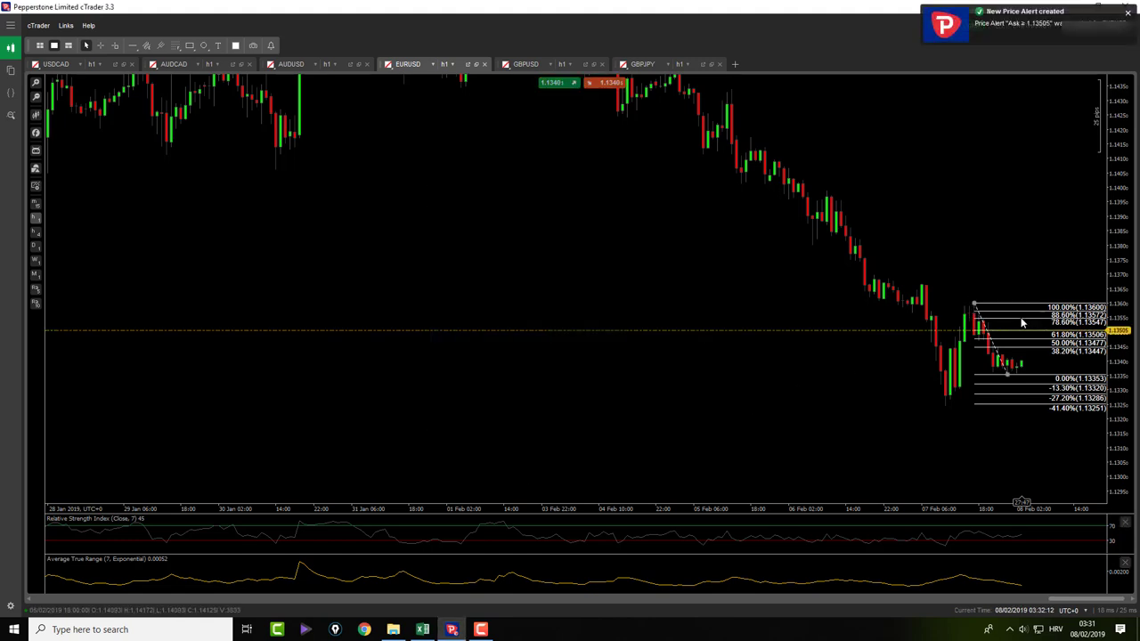
{"action": "key", "text": "Delete"}
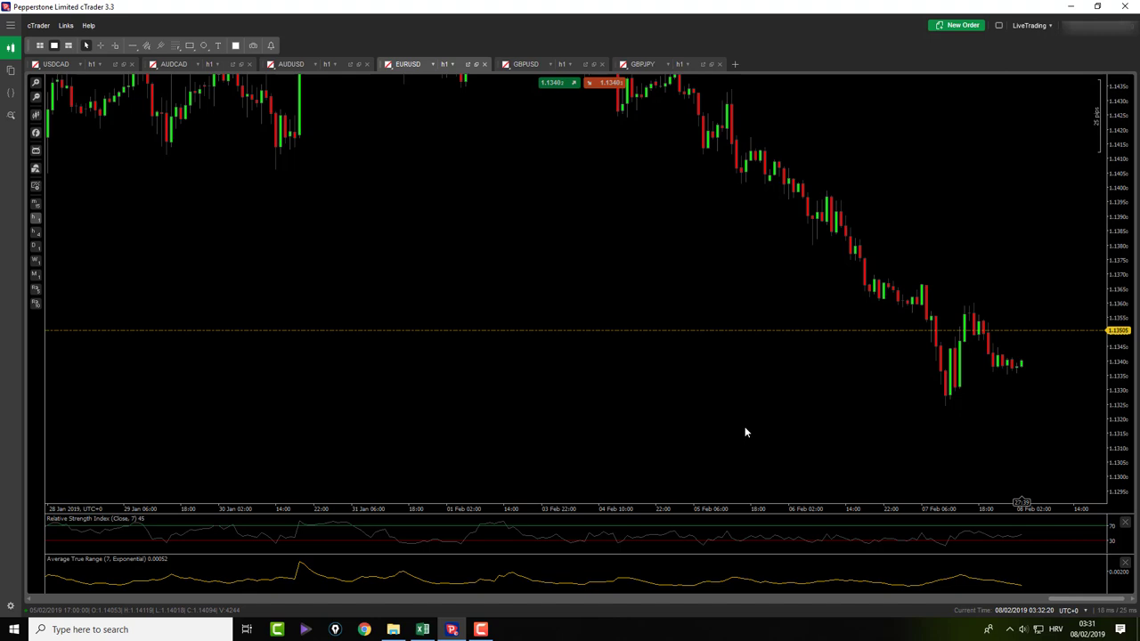
Step: On the GBPUSD chart, inspect the latest swing high and measure possible price moves from the current price
{"action": "left_click", "coordinate": [526, 65]}
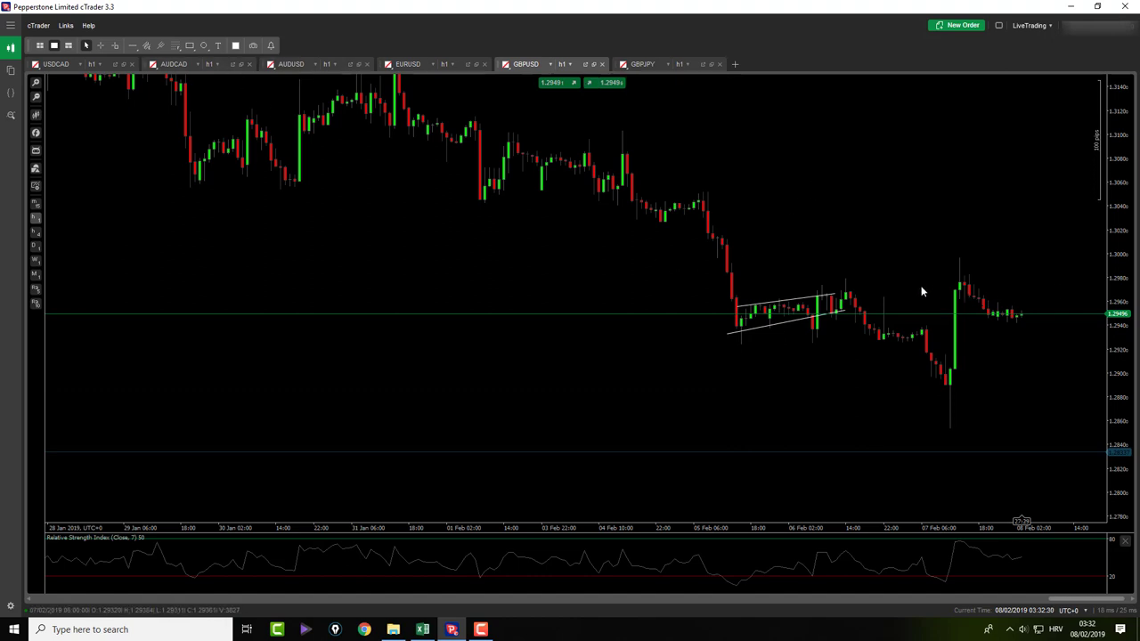
{"action": "middle_click", "coordinate": [892, 321]}
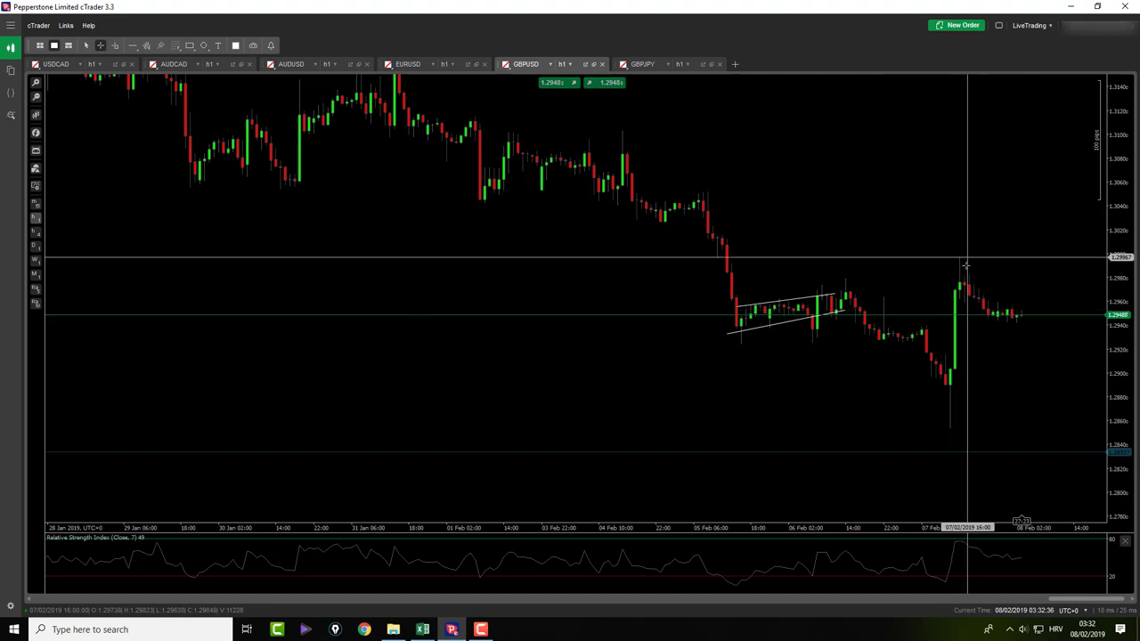
{"action": "left_click_drag", "start_coordinate": [1011, 315], "coordinate": [1027, 278]}
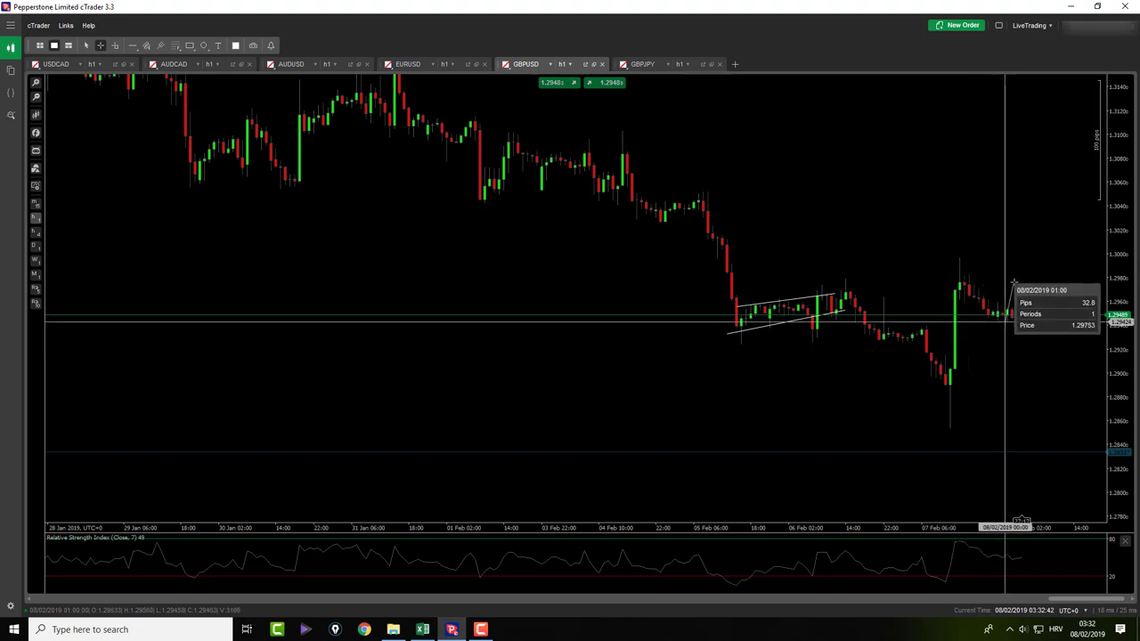
{"action": "left_click_drag", "start_coordinate": [1015, 281], "coordinate": [1060, 388]}
{"action": "left_click", "coordinate": [829, 389]}
Step: Try a Fibonacci retracement on the latest GBPUSD upswing from 1.28539 to 1.29962 and remove it
{"action": "left_click", "coordinate": [174, 45]}
{"action": "left_click", "coordinate": [201, 60]}
{"action": "mouse_move", "coordinate": [936, 430]}
{"action": "left_mouse_down"}
{"action": "mouse_move", "coordinate": [979, 168]}
{"action": "mouse_move", "coordinate": [961, 261]}
{"action": "left_mouse_up"}
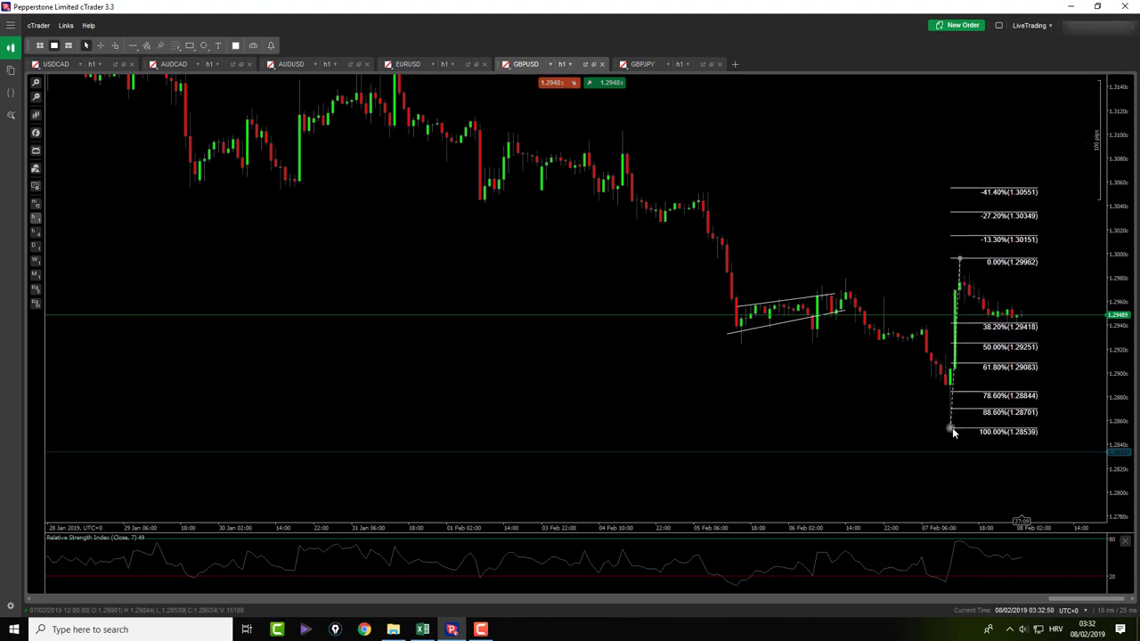
{"action": "key", "text": "Delete"}
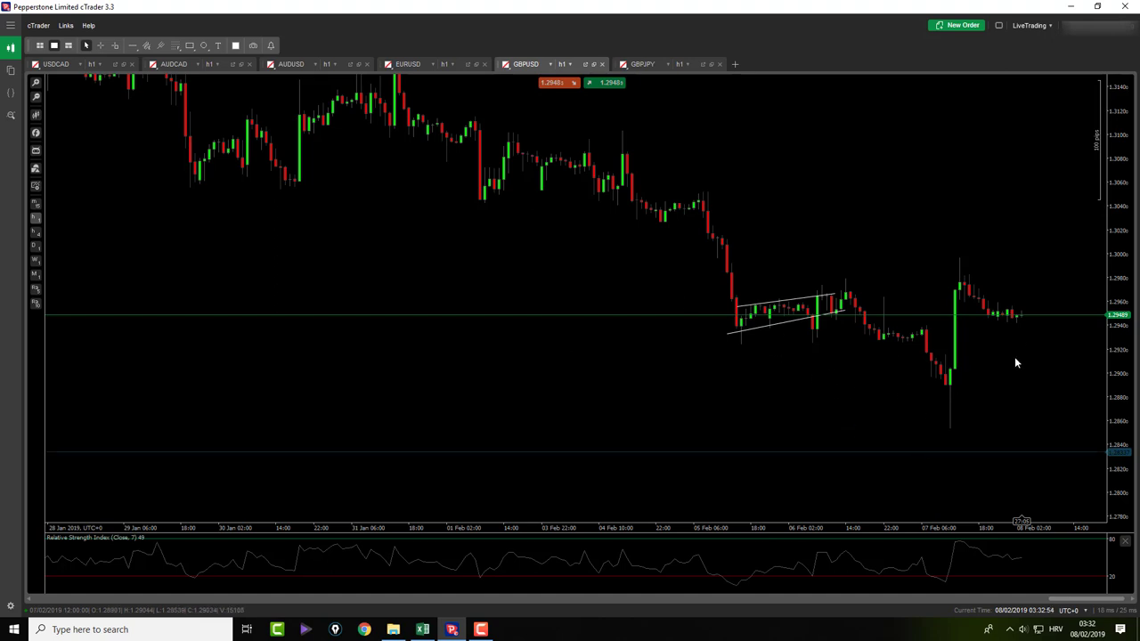
Step: On the GBPJPY chart, try a Fibonacci retracement on the latest upswing from 141.124 to 142.628, check its levels and remove it
{"action": "left_click", "coordinate": [636, 64]}
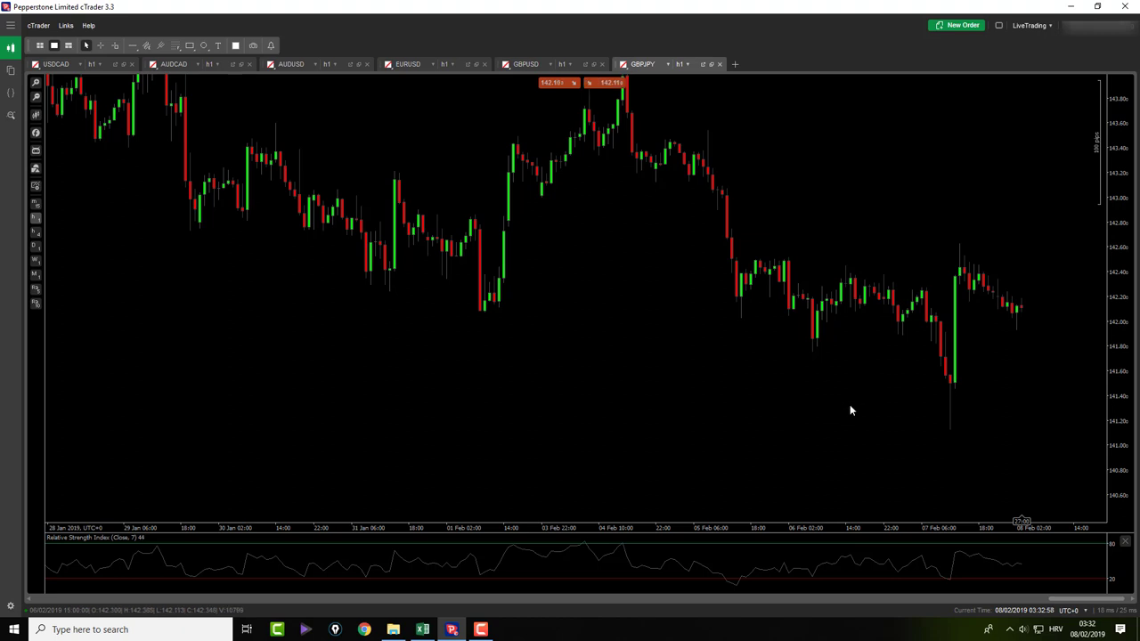
{"action": "left_click", "coordinate": [176, 45]}
{"action": "mouse_move", "coordinate": [956, 436]}
{"action": "left_mouse_down"}
{"action": "mouse_move", "coordinate": [971, 236]}
{"action": "mouse_move", "coordinate": [959, 248]}
{"action": "mouse_move", "coordinate": [1016, 248]}
{"action": "left_mouse_up"}
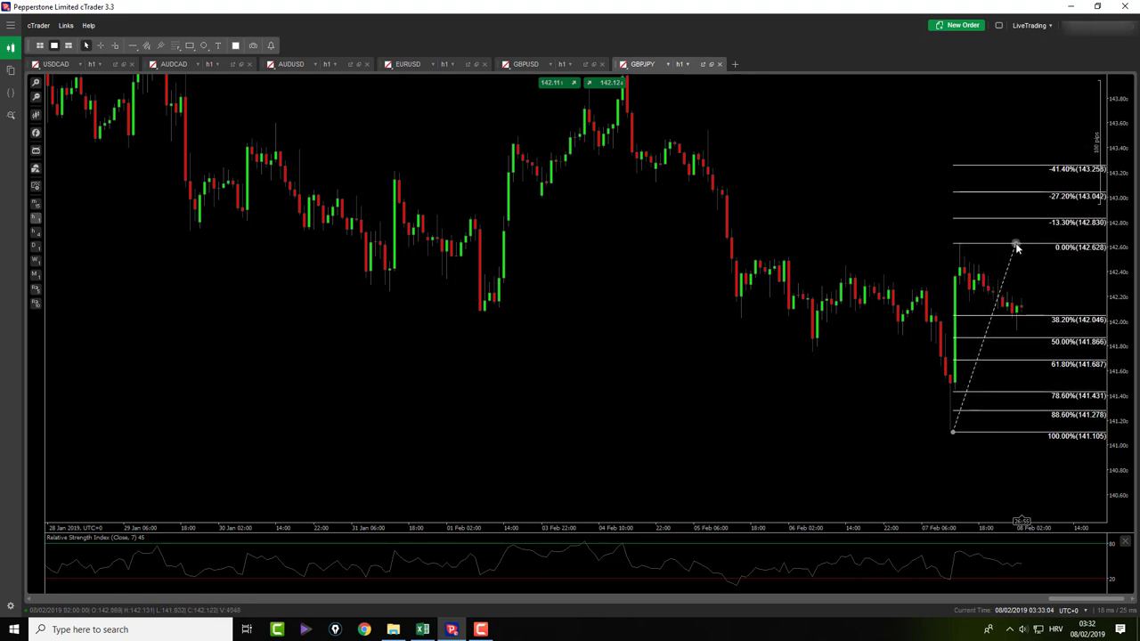
{"action": "left_click_drag", "start_coordinate": [955, 431], "coordinate": [952, 432]}
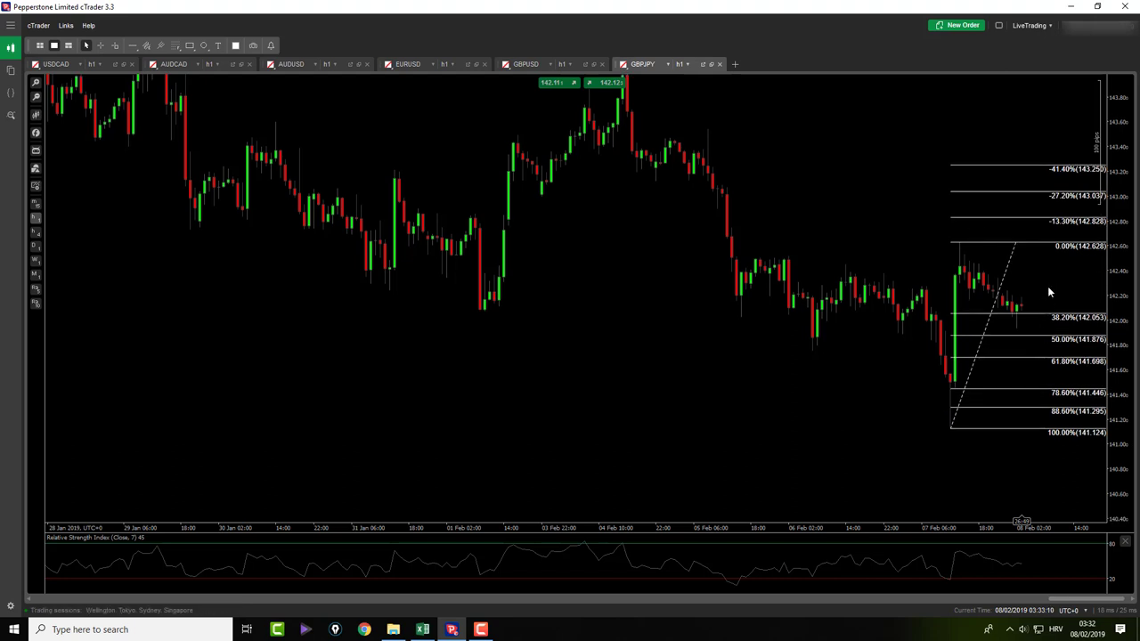
{"action": "middle_click", "coordinate": [900, 349]}
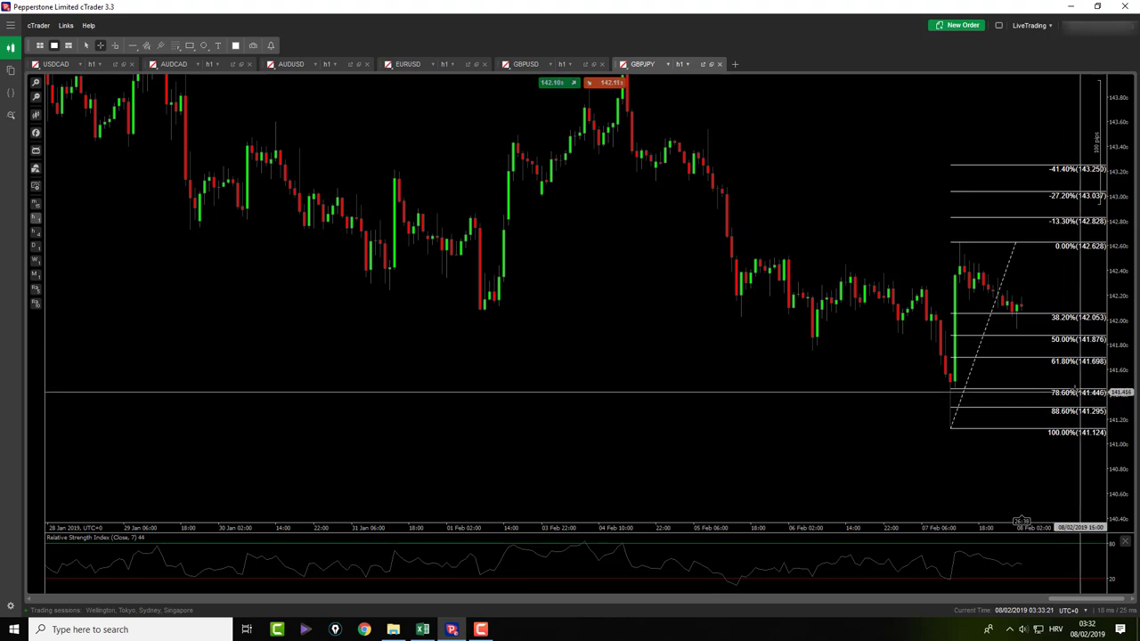
{"action": "left_click", "coordinate": [990, 310]}
{"action": "key", "text": "Delete"}
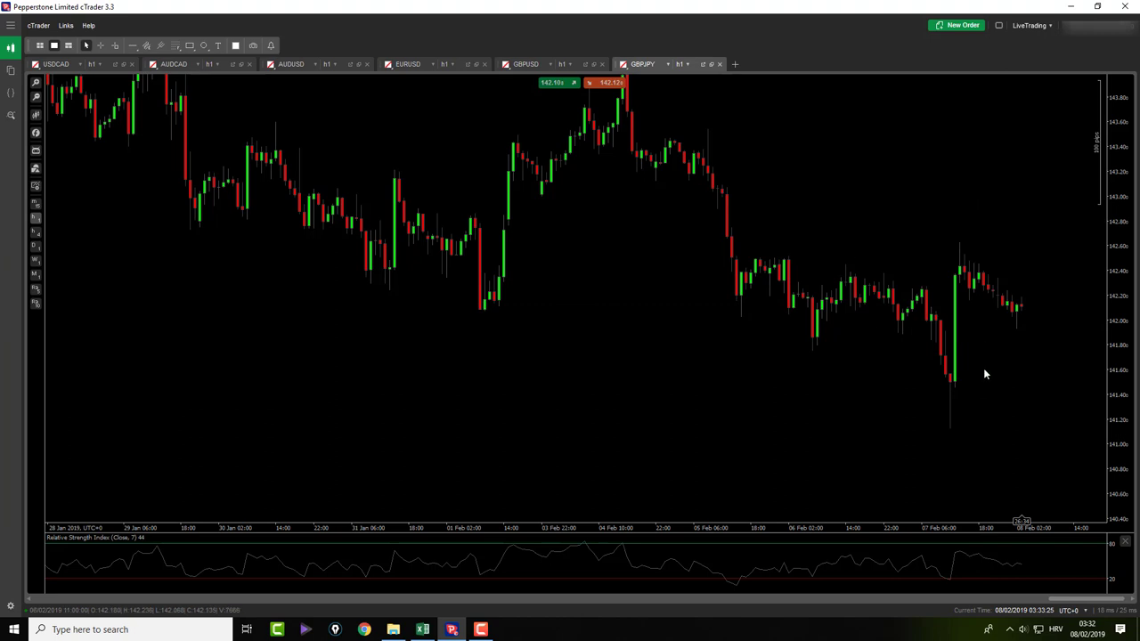
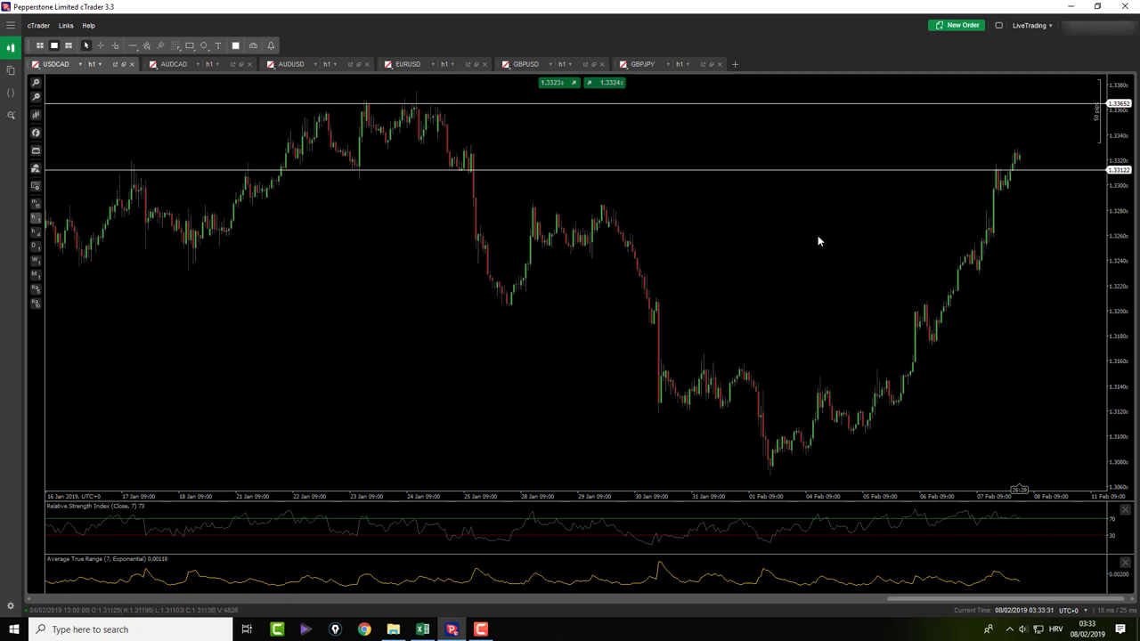
Step: Review the USDCAD chart's BAT and GARTLEY filter note and the price action around the 1.33122 line
{"action": "left_click", "coordinate": [171, 64]}
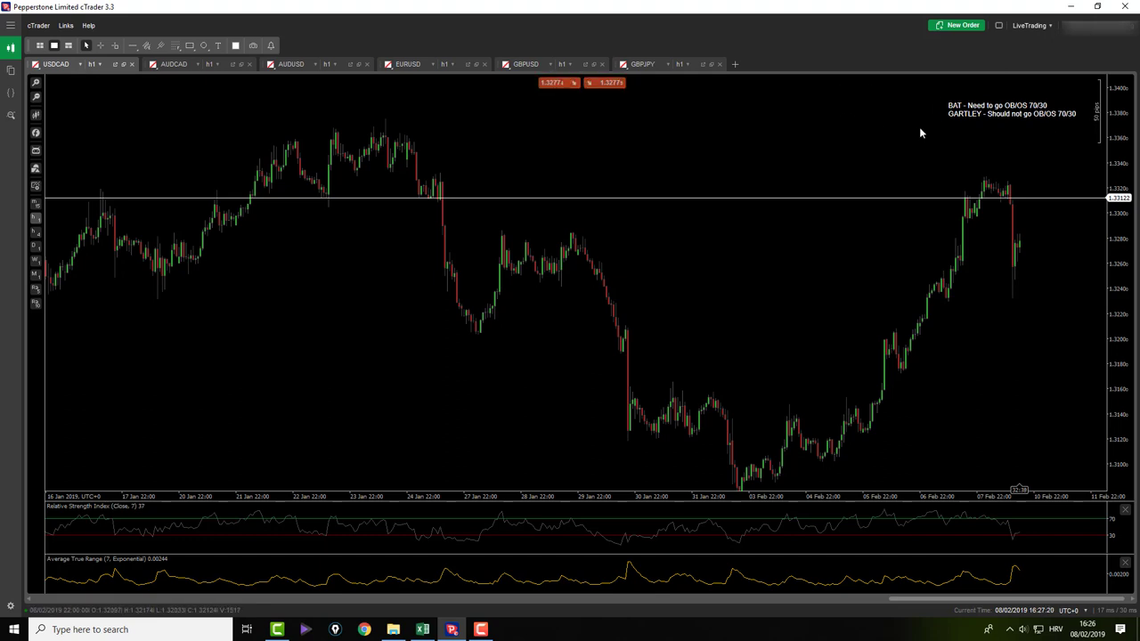
{"action": "left_click", "coordinate": [1033, 128]}
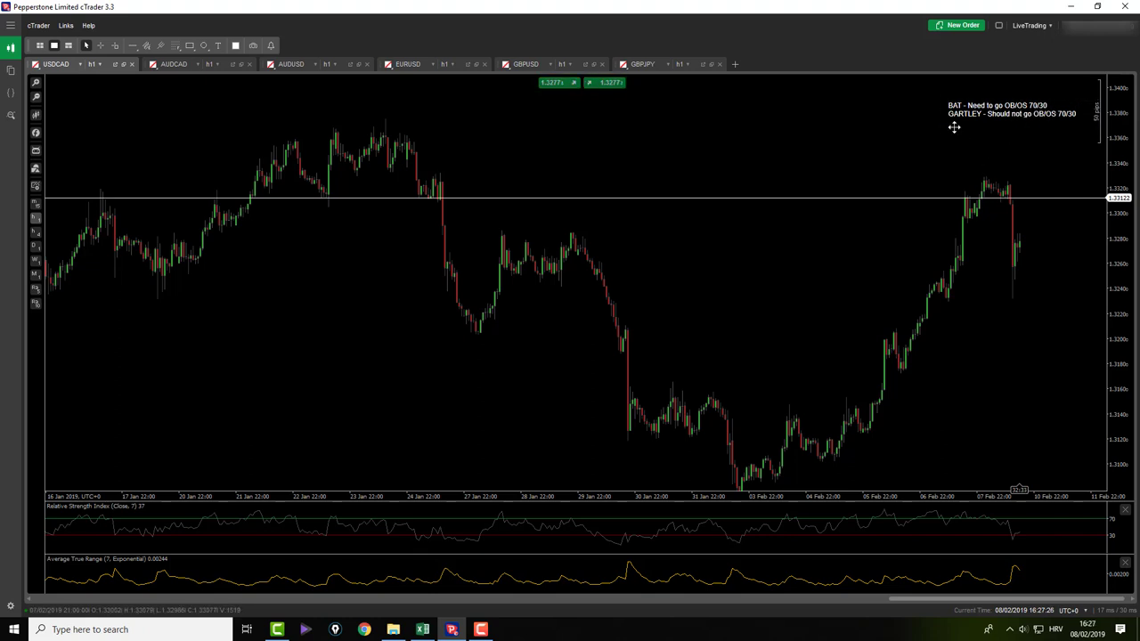
{"action": "left_click_drag", "start_coordinate": [1021, 134], "coordinate": [979, 130]}
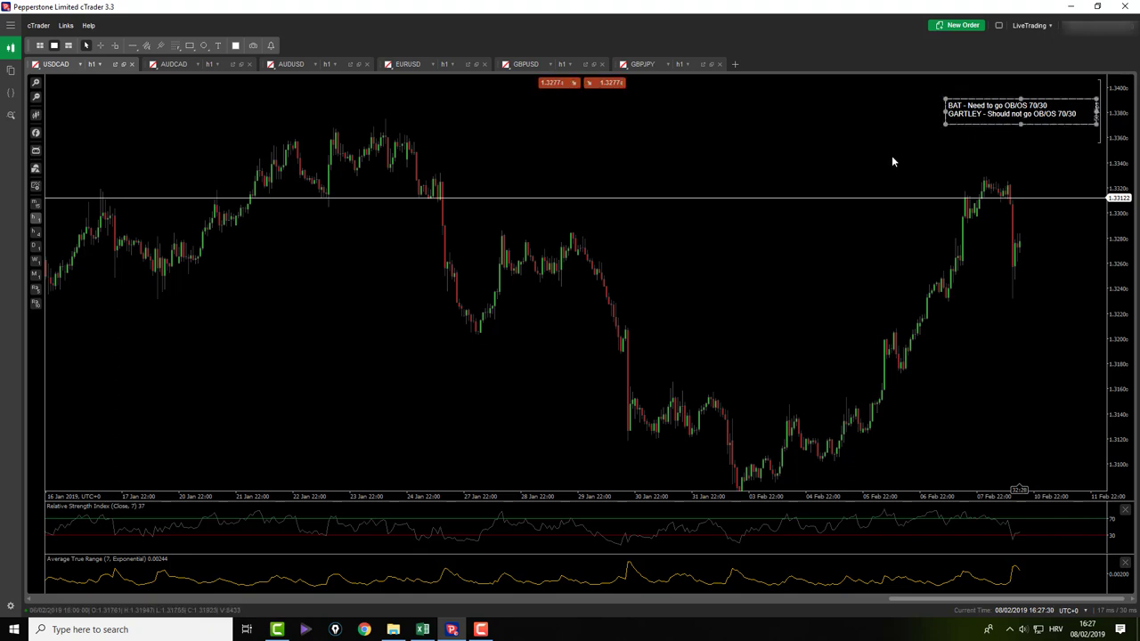
{"action": "left_click", "coordinate": [885, 177]}
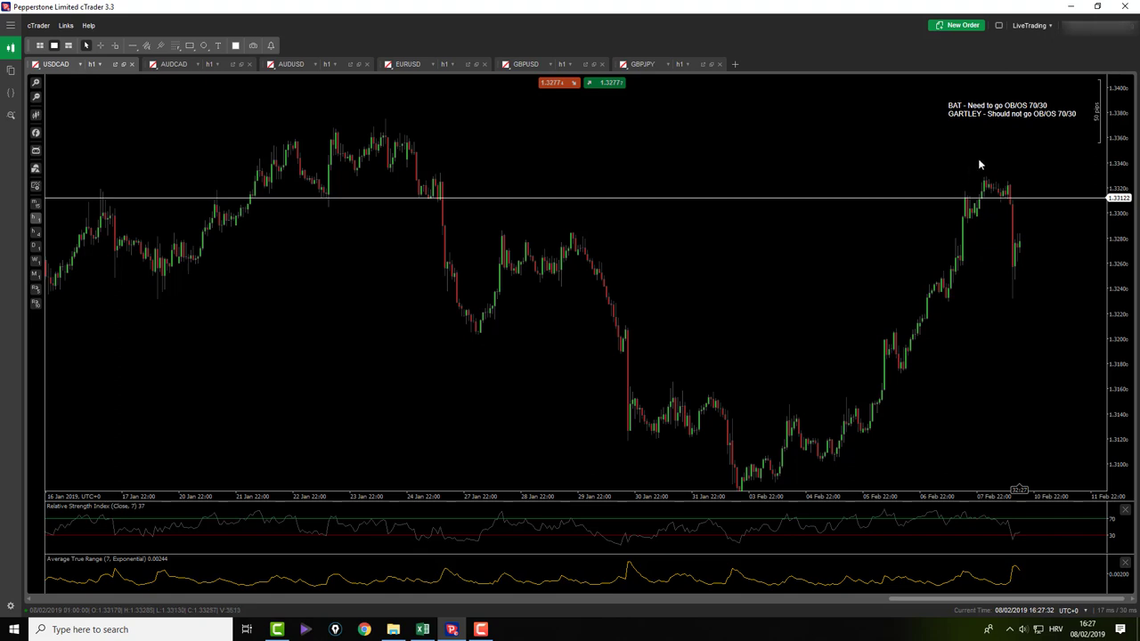
{"action": "left_click_drag", "start_coordinate": [975, 279], "coordinate": [975, 269]}
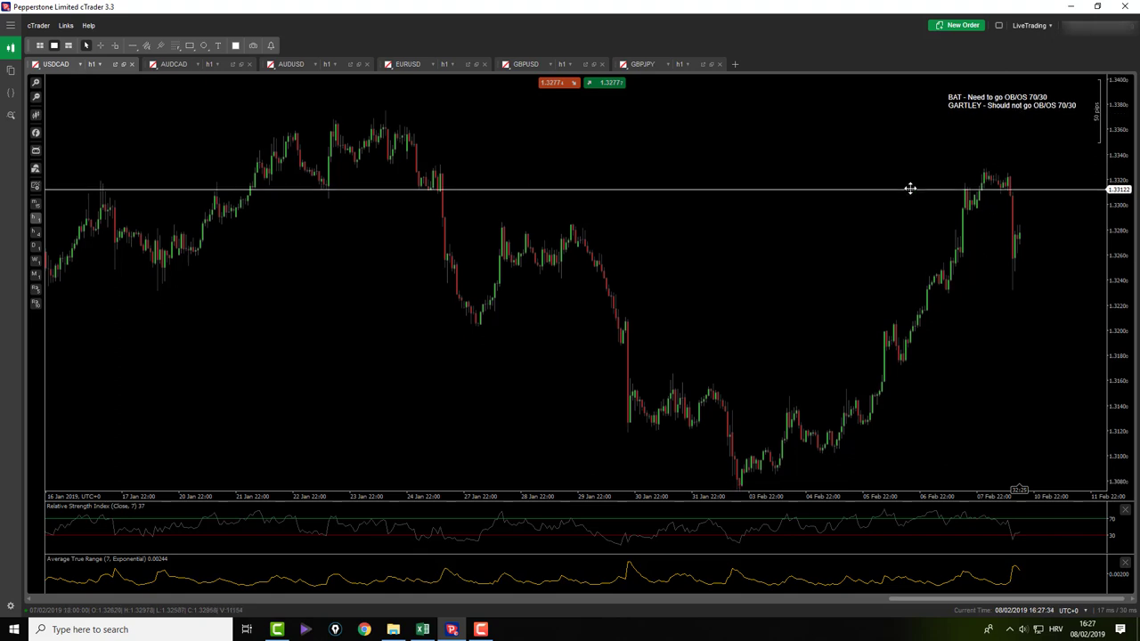
{"action": "middle_click", "coordinate": [922, 249]}
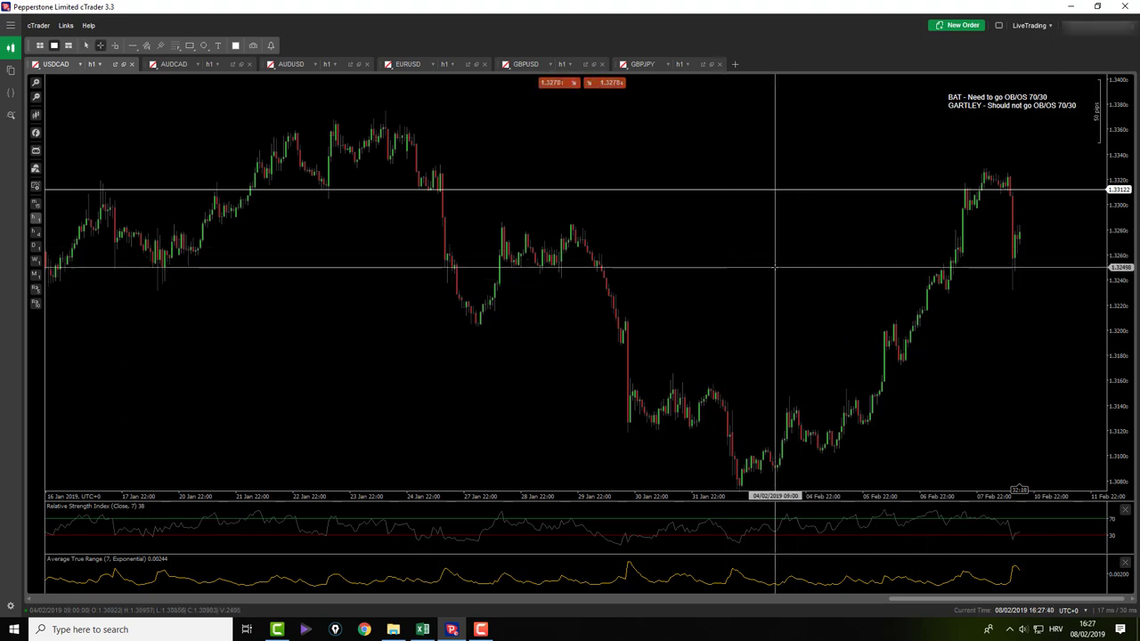
Step: On the AUDCAD chart, try a Fibonacci retracement on the upswing from 0.93797 to 0.94539, check its levels and remove it
{"action": "left_click", "coordinate": [164, 64]}
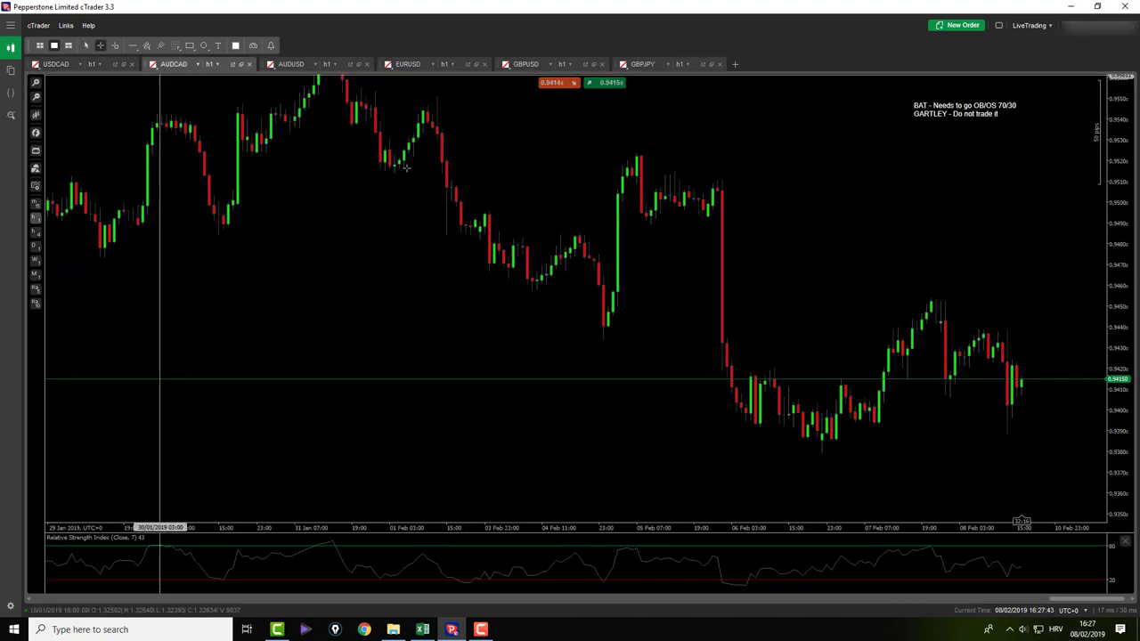
{"action": "middle_click", "coordinate": [907, 260]}
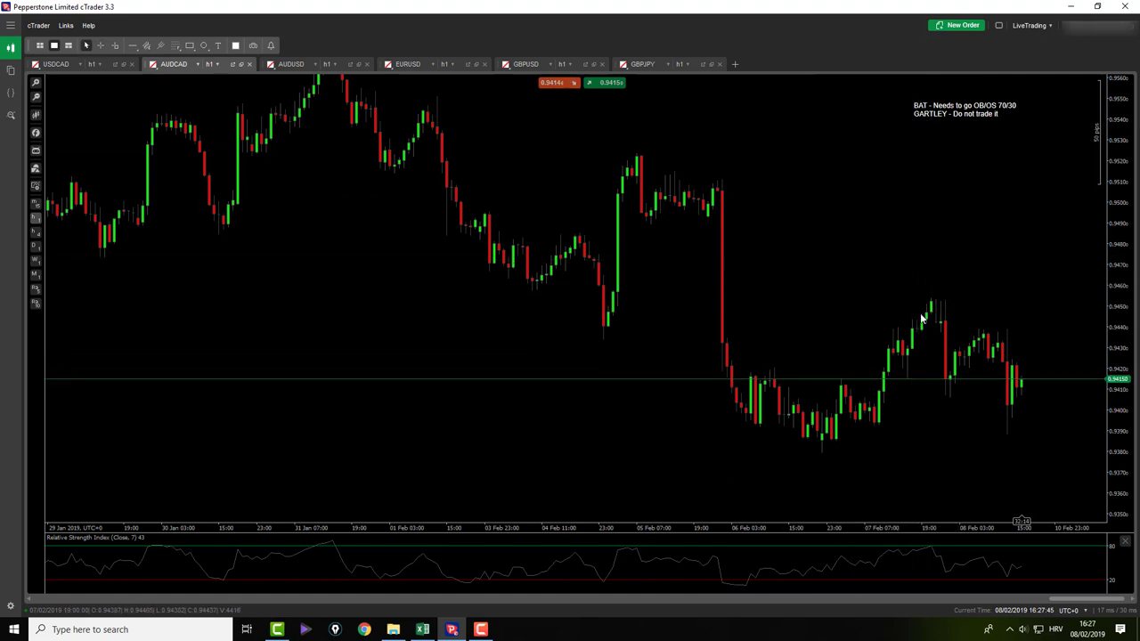
{"action": "left_click", "coordinate": [175, 45]}
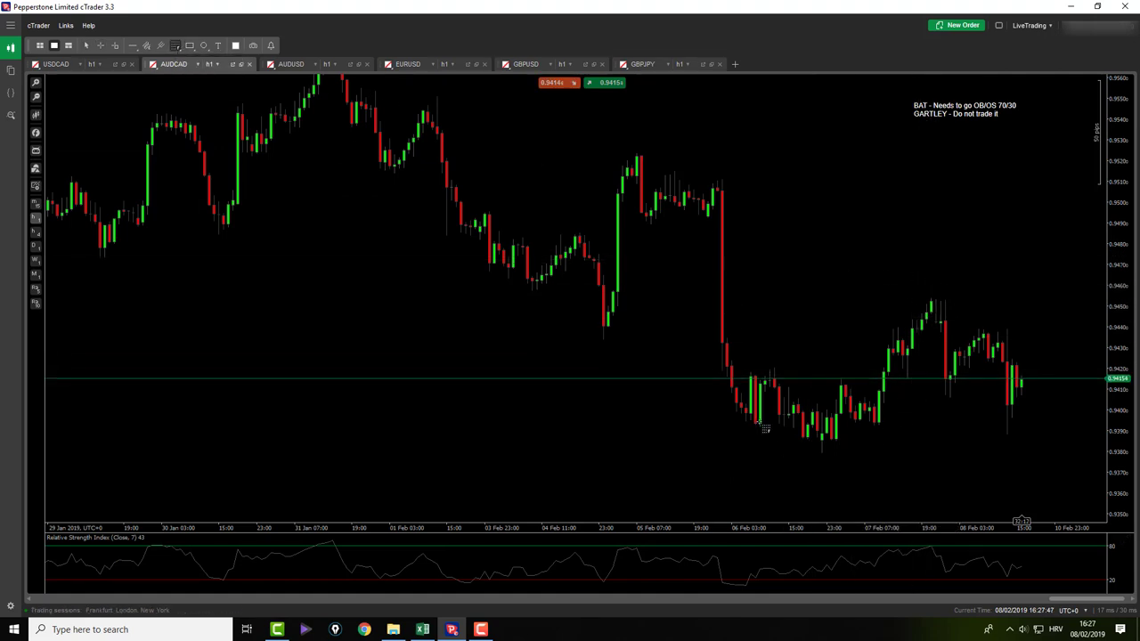
{"action": "mouse_move", "coordinate": [823, 455]}
{"action": "left_mouse_down"}
{"action": "mouse_move", "coordinate": [979, 287]}
{"action": "mouse_move", "coordinate": [931, 303]}
{"action": "left_mouse_up"}
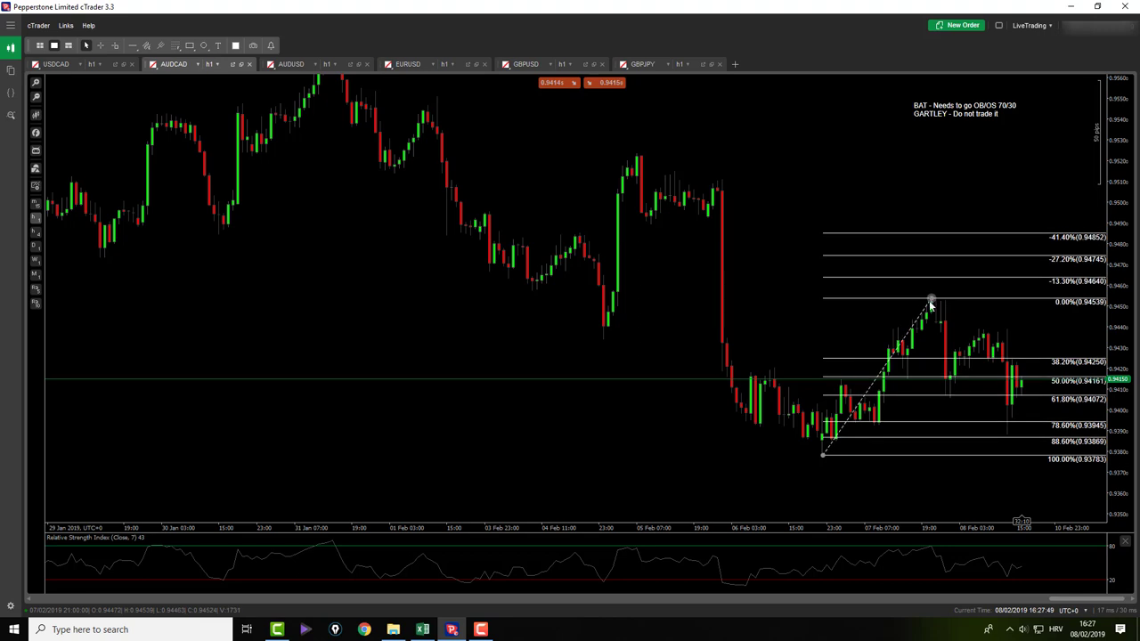
{"action": "left_click_drag", "start_coordinate": [823, 455], "coordinate": [822, 451]}
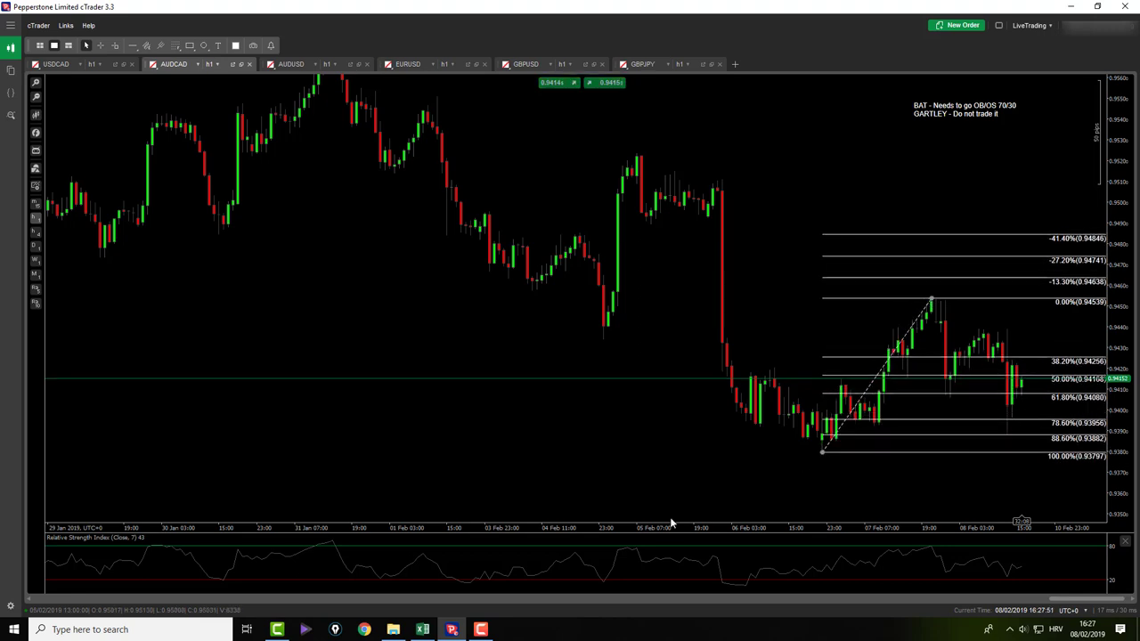
{"action": "middle_click", "coordinate": [693, 485]}
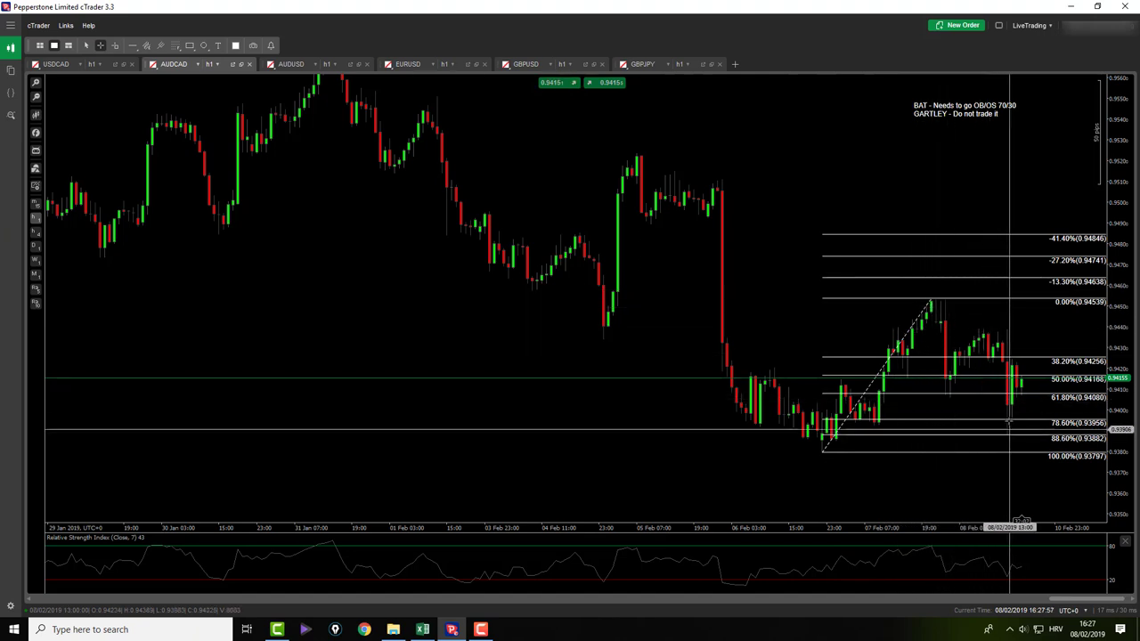
{"action": "middle_click", "coordinate": [1022, 374]}
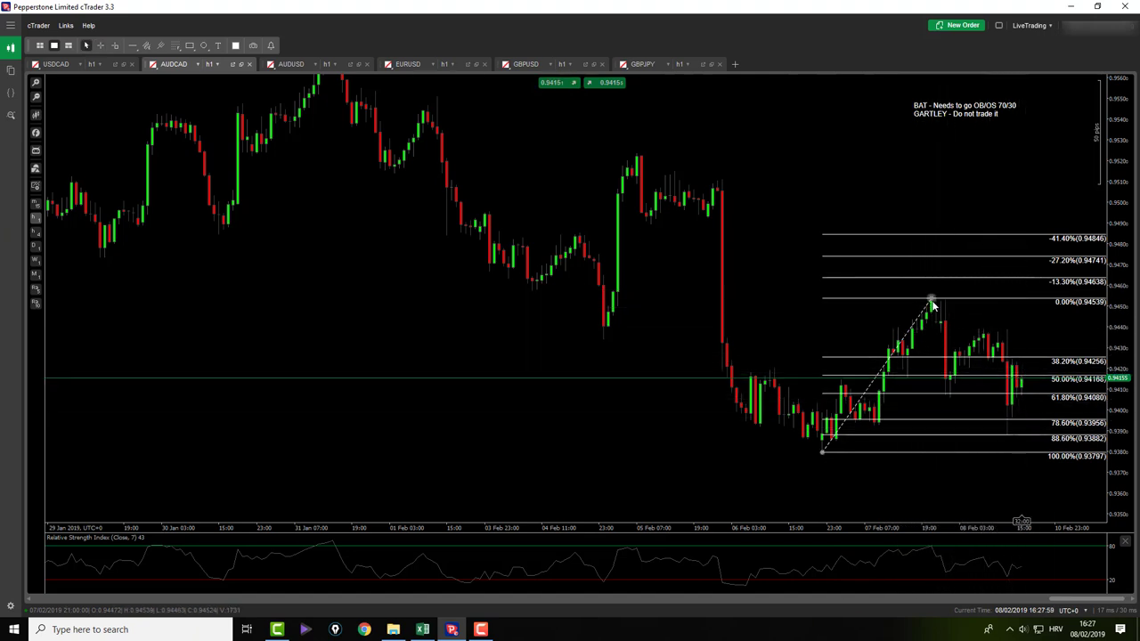
{"action": "key", "text": "Delete"}
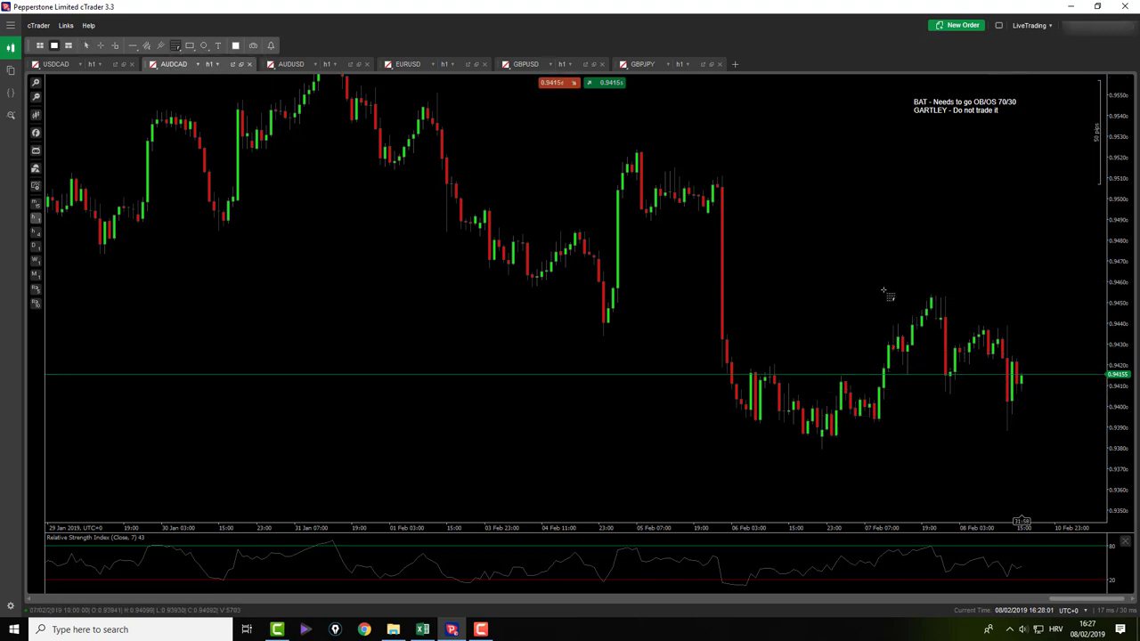
Step: Draw a Fibonacci retracement on the AUDCAD decline from 0.94539 to 0.93883 and measure the move to its upper levels
{"action": "mouse_move", "coordinate": [933, 292]}
{"action": "left_mouse_down"}
{"action": "mouse_move", "coordinate": [997, 387]}
{"action": "mouse_move", "coordinate": [1006, 431]}
{"action": "left_mouse_up"}
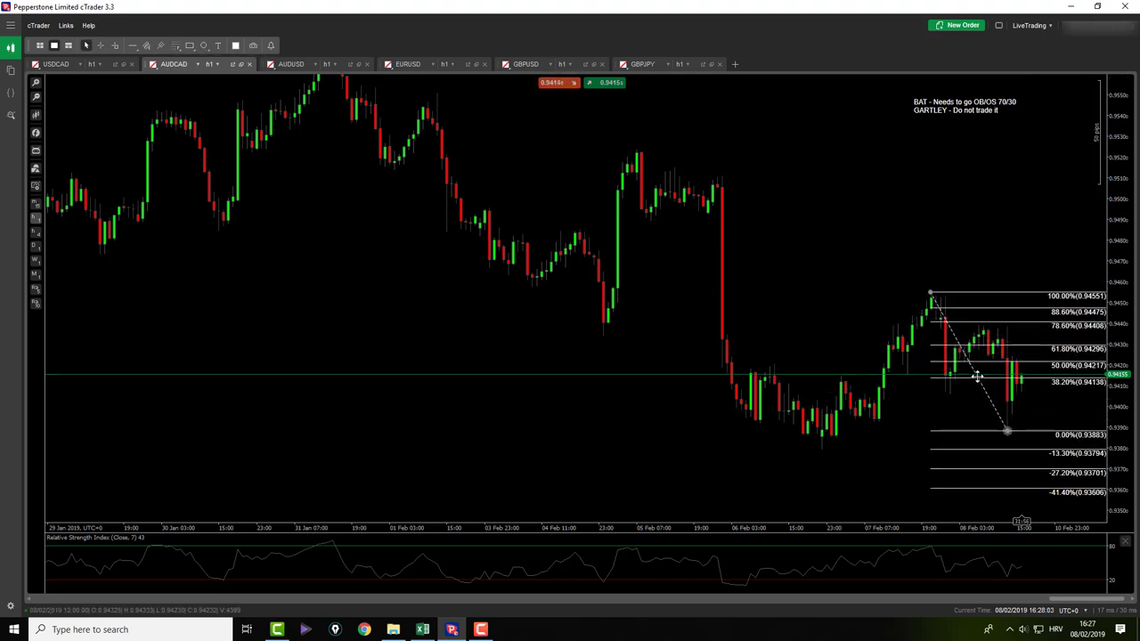
{"action": "left_click_drag", "start_coordinate": [930, 292], "coordinate": [931, 295]}
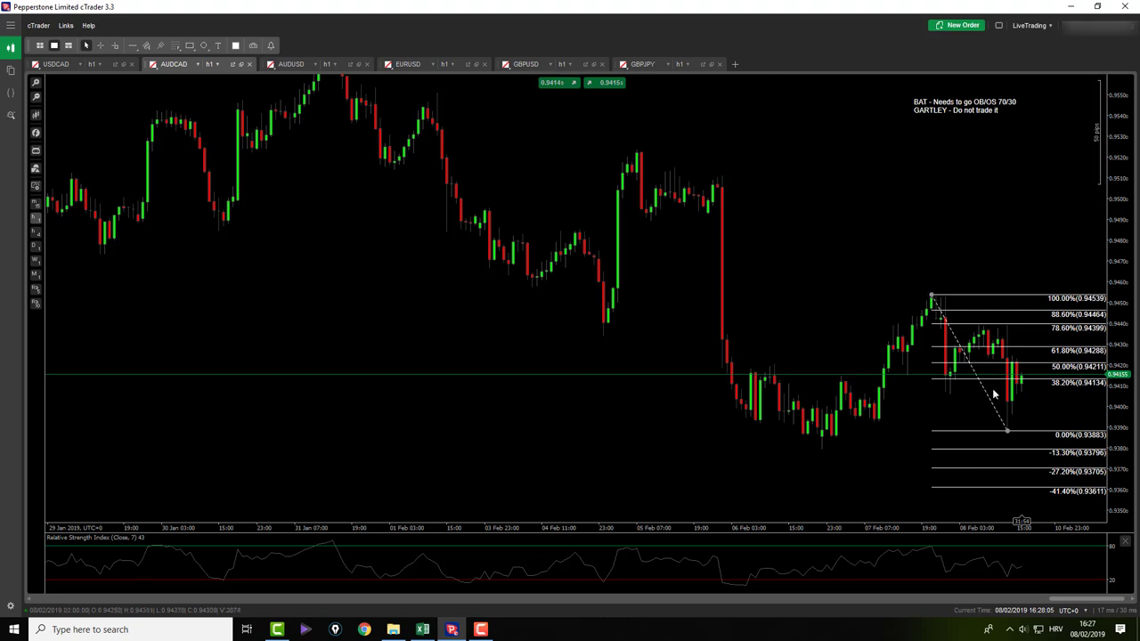
{"action": "middle_click", "coordinate": [1010, 415]}
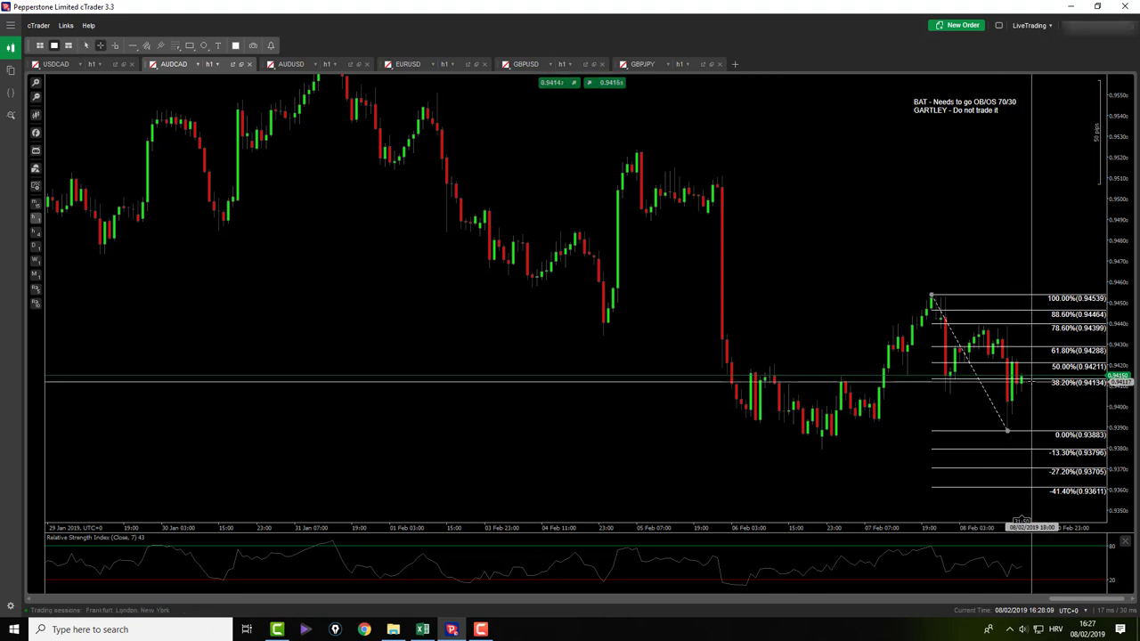
{"action": "left_click_drag", "start_coordinate": [1036, 379], "coordinate": [1034, 350]}
{"action": "middle_click", "coordinate": [1006, 419]}
Step: Move the AUDCAD retracement's low end to 0.94060, measure from its extension levels and delete the retracement
{"action": "left_click_drag", "start_coordinate": [1005, 426], "coordinate": [951, 396]}
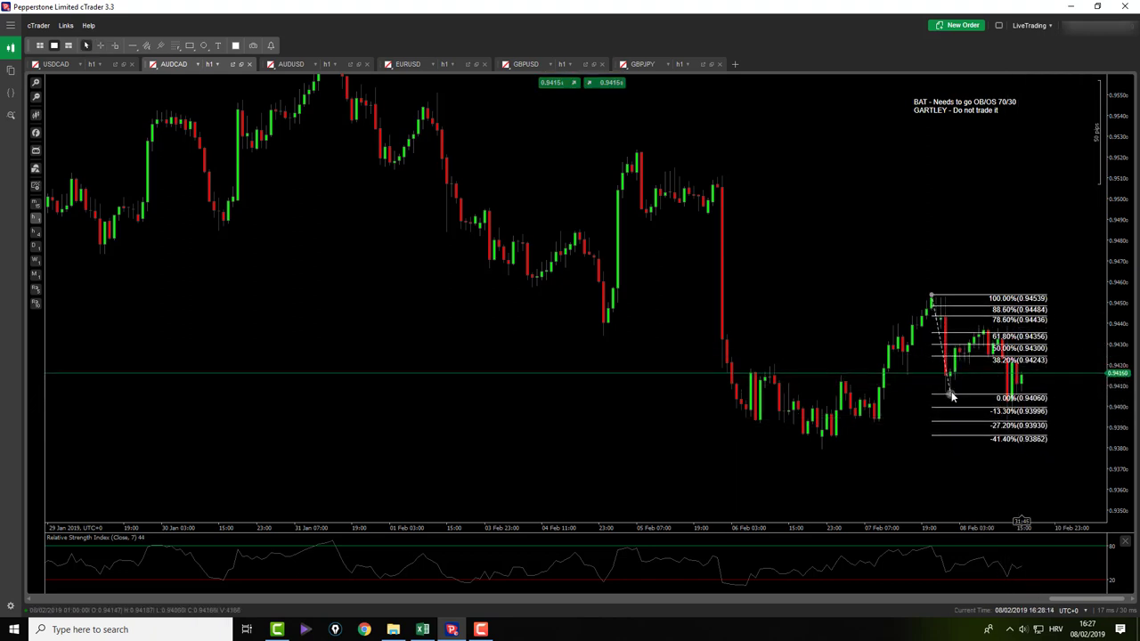
{"action": "middle_click", "coordinate": [1073, 425]}
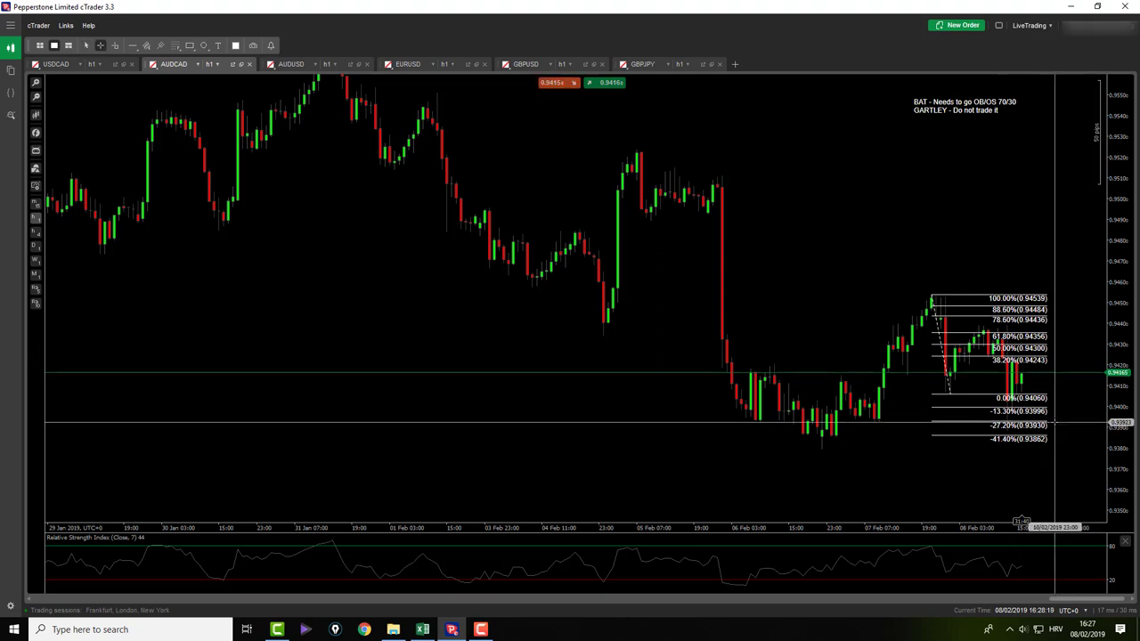
{"action": "left_click_drag", "start_coordinate": [1055, 425], "coordinate": [1030, 379]}
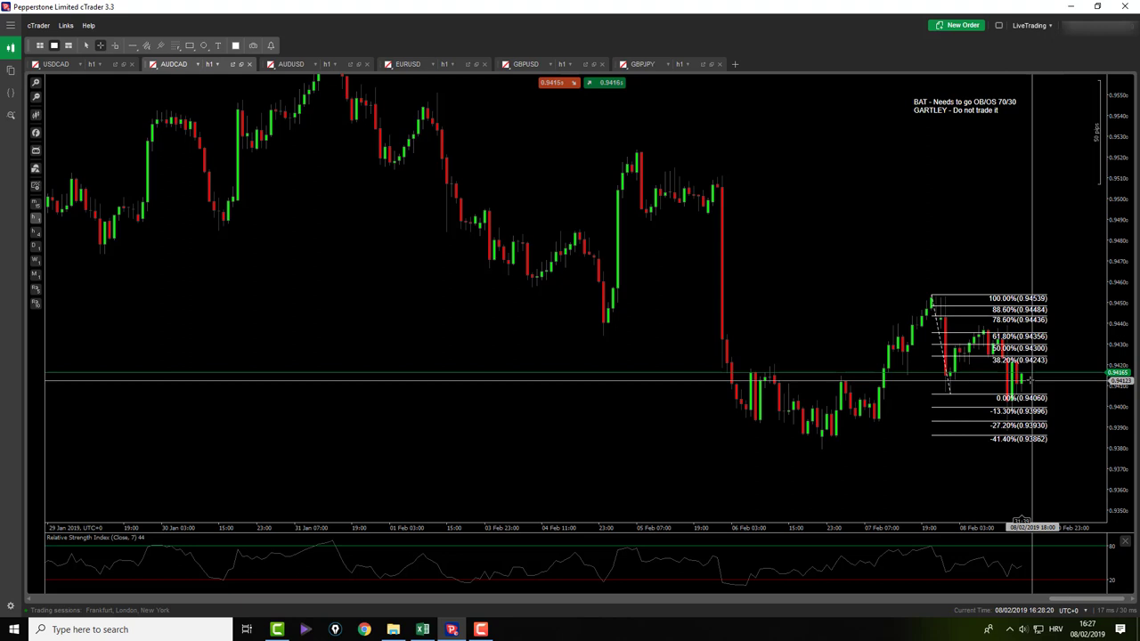
{"action": "middle_click", "coordinate": [939, 359]}
{"action": "key", "text": "Delete"}
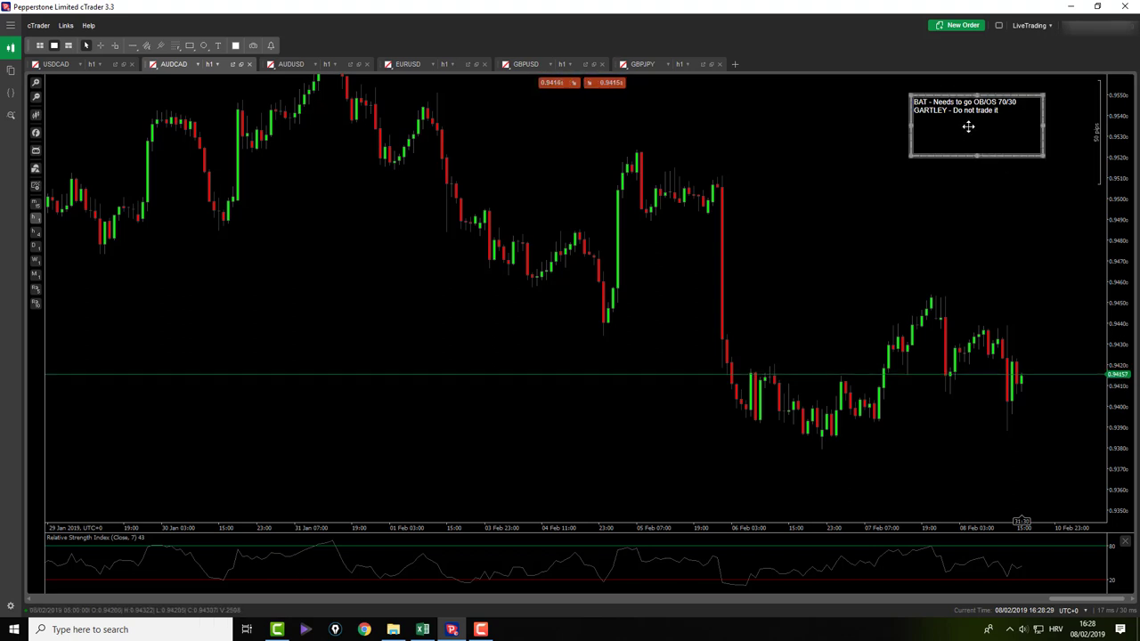
{"action": "left_click", "coordinate": [869, 181]}
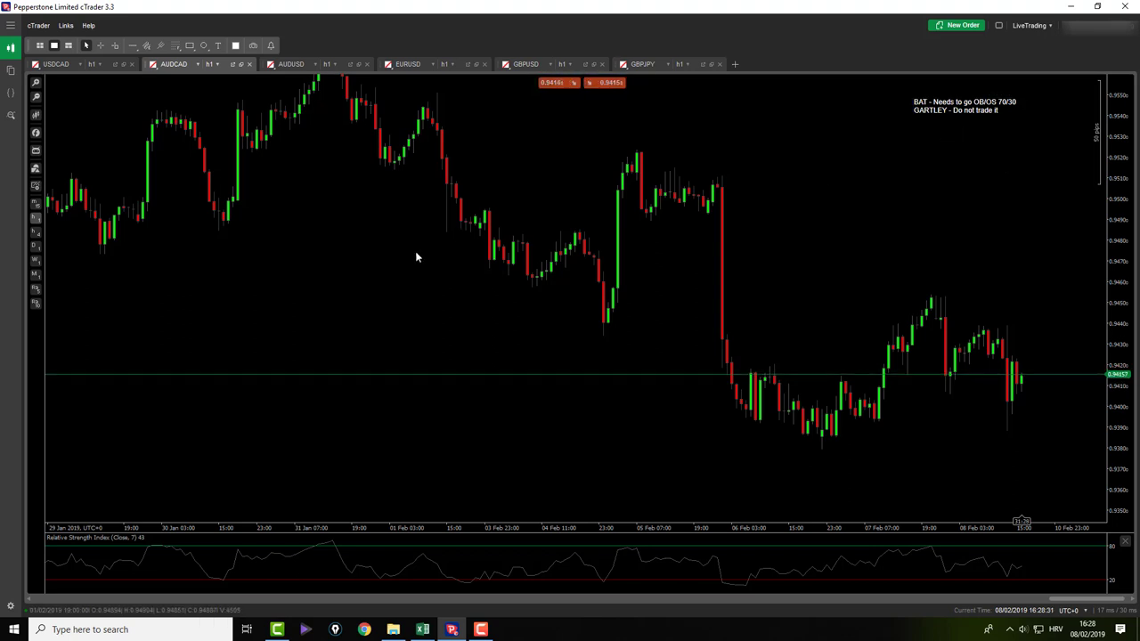
Step: On the AUDUSD chart, draw a Fibonacci retracement on the latest decline from 0.71176 to 0.70605
{"action": "left_click", "coordinate": [303, 65]}
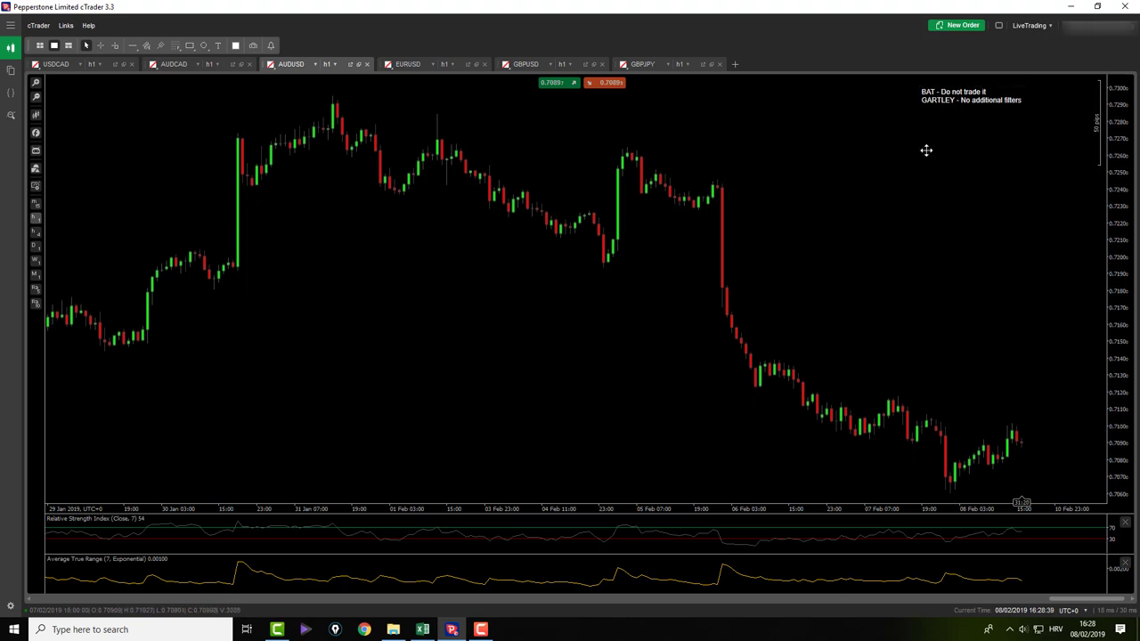
{"action": "left_click", "coordinate": [176, 48]}
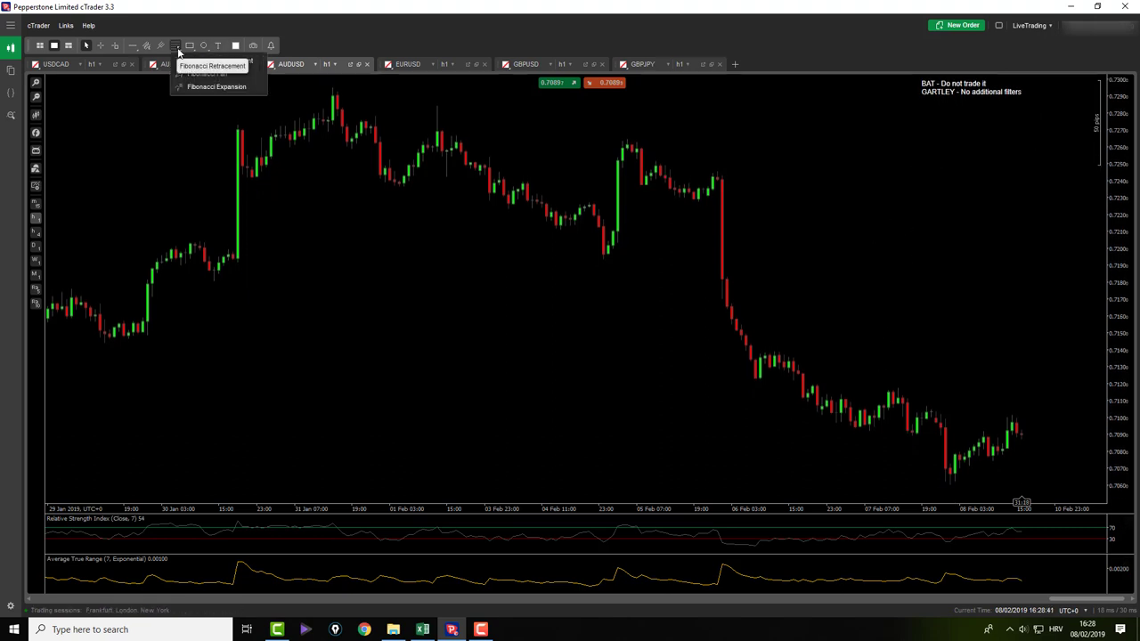
{"action": "left_click", "coordinate": [207, 66]}
{"action": "mouse_move", "coordinate": [893, 383]}
{"action": "left_mouse_down"}
{"action": "mouse_move", "coordinate": [962, 482]}
{"action": "mouse_move", "coordinate": [951, 489]}
{"action": "left_mouse_up"}
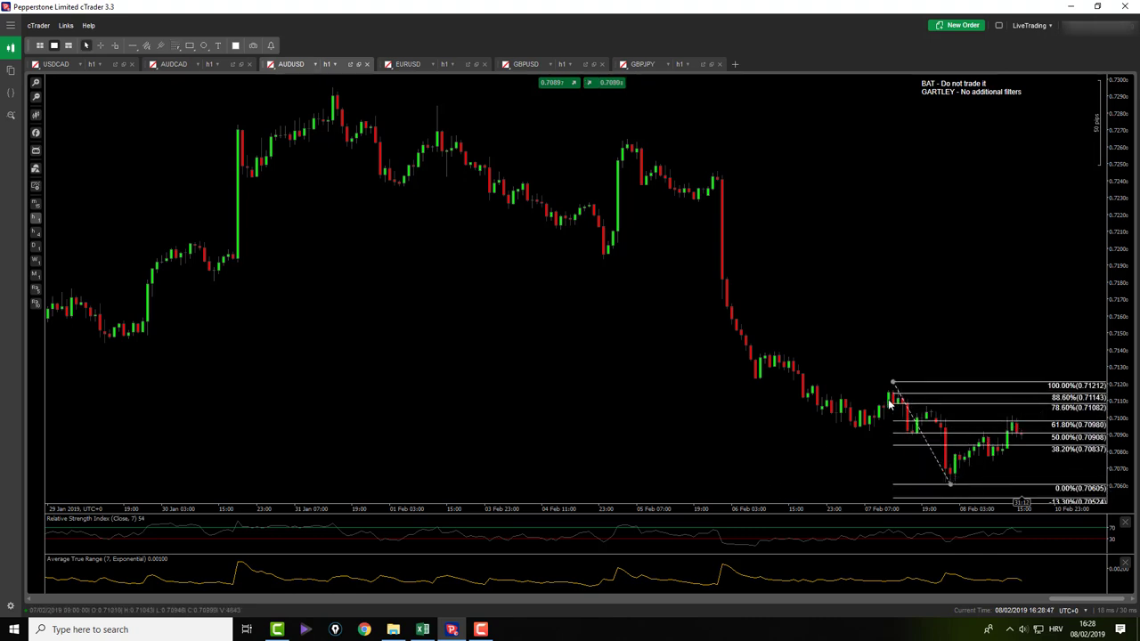
{"action": "left_click_drag", "start_coordinate": [892, 383], "coordinate": [899, 389]}
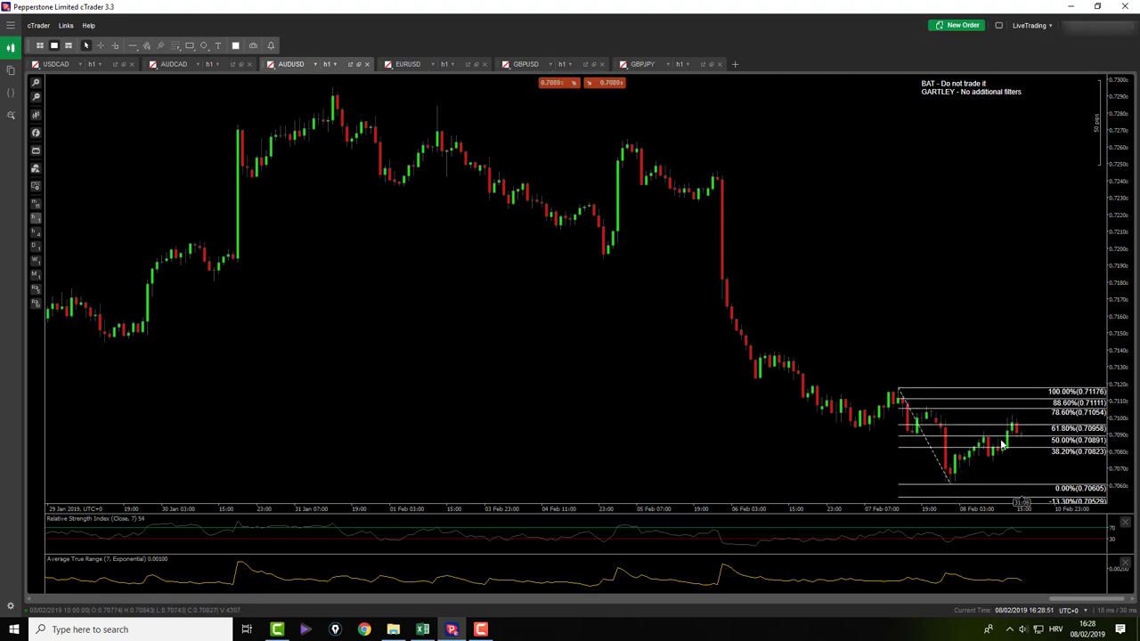
Step: Check AUDUSD price action against the retracement's upper levels and extensions, and delete the retracement
{"action": "middle_click", "coordinate": [915, 450]}
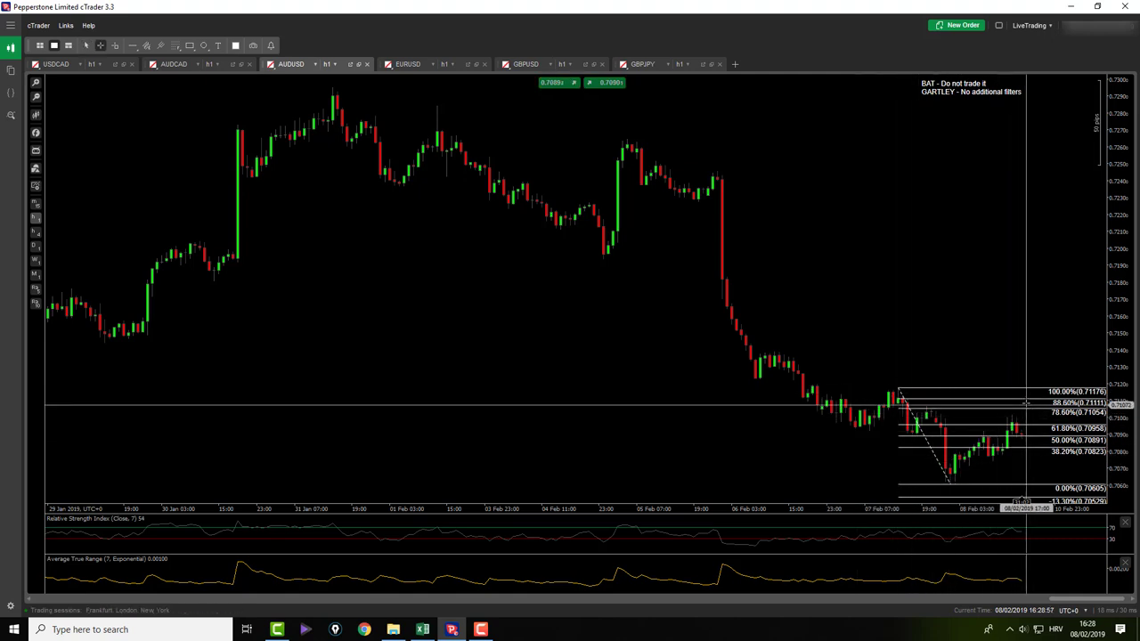
{"action": "middle_click", "coordinate": [1028, 408]}
{"action": "left_click_drag", "start_coordinate": [1117, 426], "coordinate": [1116, 390]}
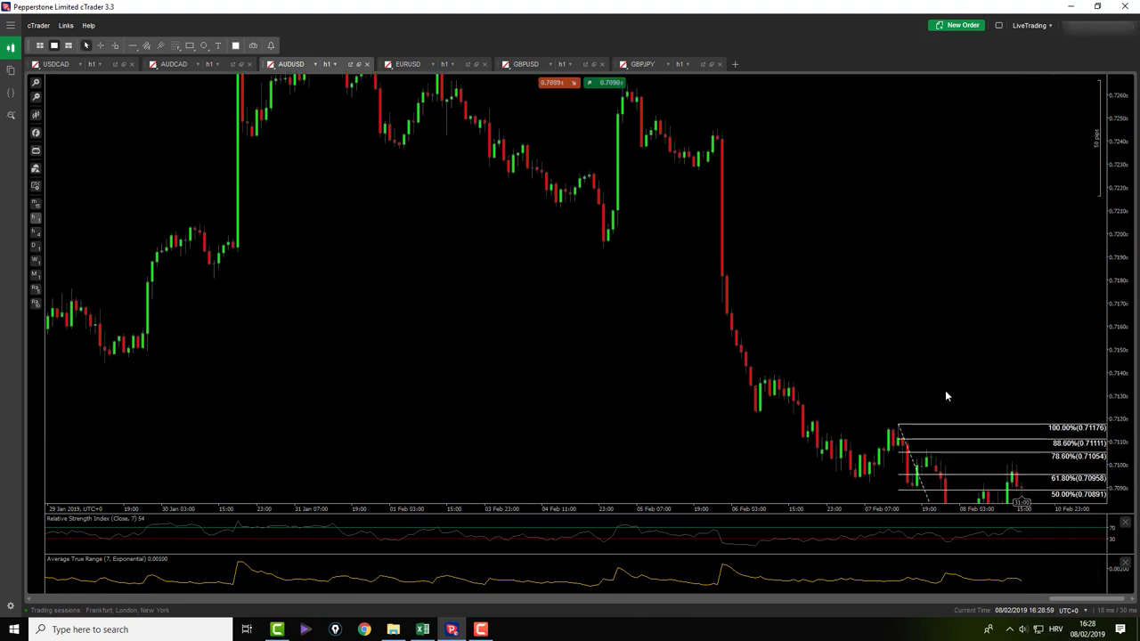
{"action": "left_click_drag", "start_coordinate": [944, 390], "coordinate": [862, 178]}
{"action": "left_click_drag", "start_coordinate": [1122, 393], "coordinate": [1122, 348]}
{"action": "left_click_drag", "start_coordinate": [939, 321], "coordinate": [934, 330]}
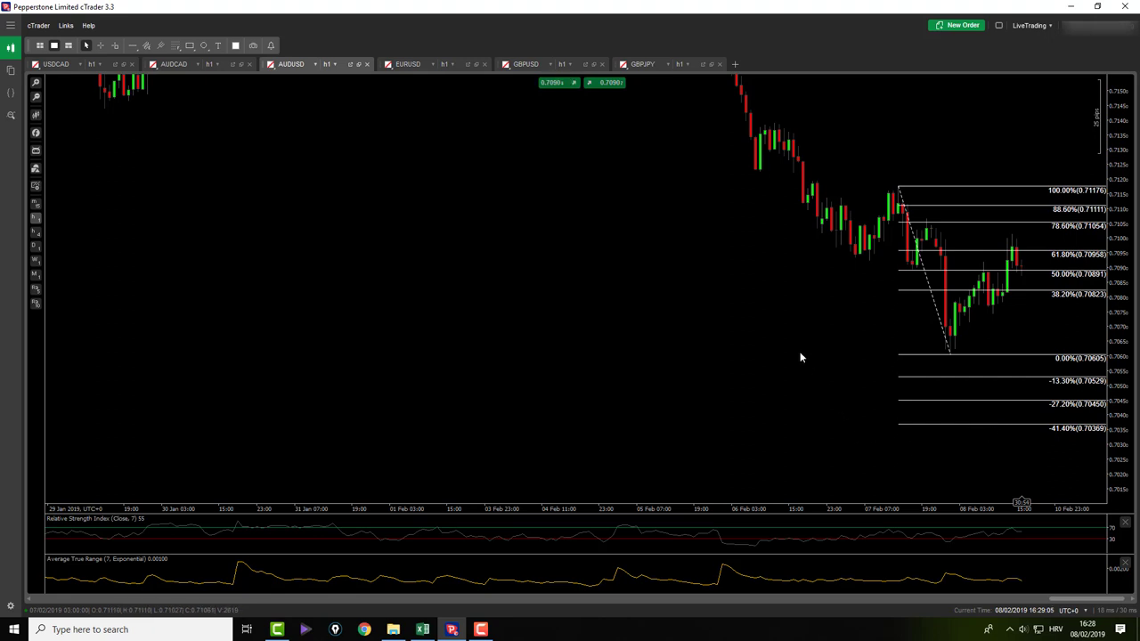
{"action": "left_click", "coordinate": [908, 256]}
{"action": "key", "text": "Delete"}
Step: On the EURUSD chart, examine the latest price action and trace its recent swings for a possible harmonic pattern
{"action": "left_click", "coordinate": [418, 66]}
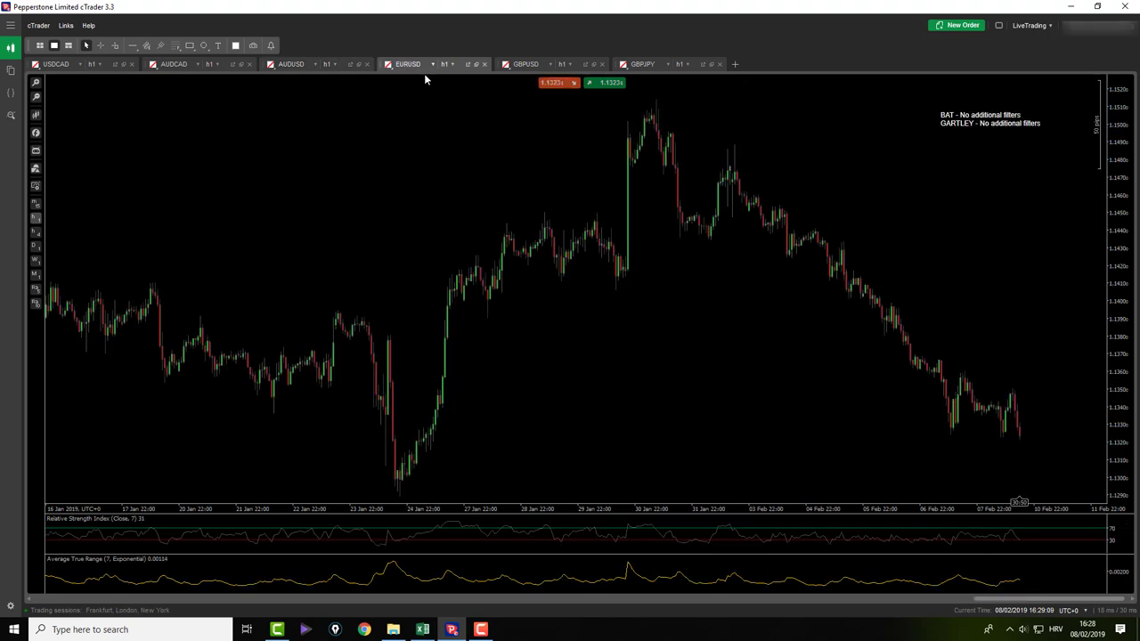
{"action": "left_click_drag", "start_coordinate": [1022, 357], "coordinate": [999, 323]}
{"action": "left_click_drag", "start_coordinate": [1119, 412], "coordinate": [1109, 290]}
{"action": "left_click_drag", "start_coordinate": [979, 332], "coordinate": [969, 193]}
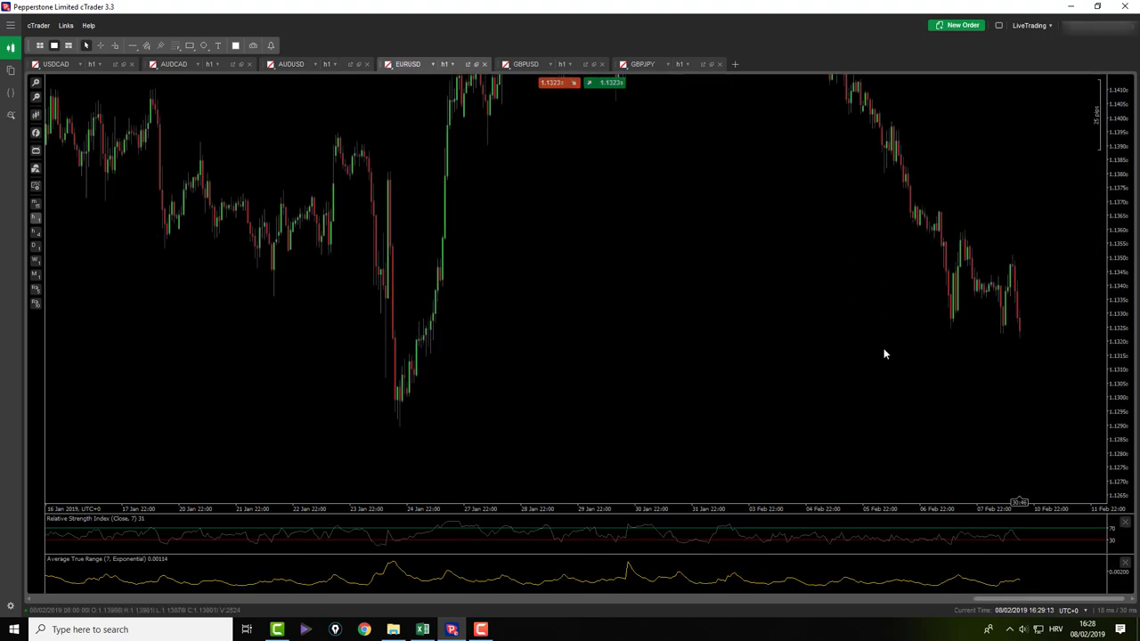
{"action": "scroll", "coordinate": [884, 354], "scroll_direction": "up", "scroll_amount": 3}
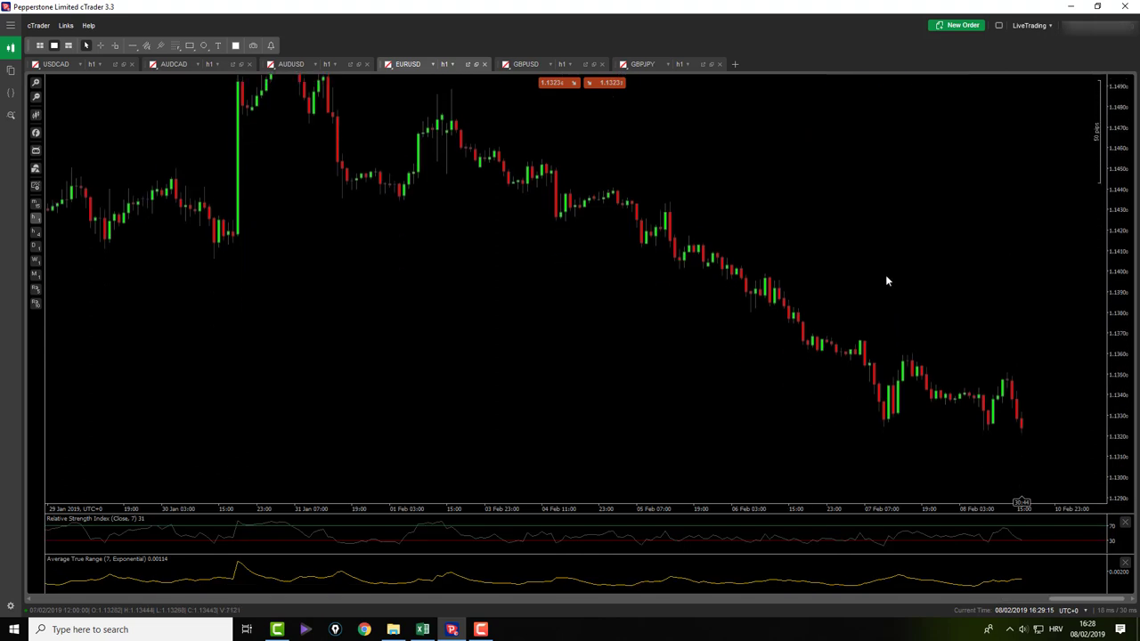
{"action": "left_click_drag", "start_coordinate": [1123, 399], "coordinate": [1107, 325]}
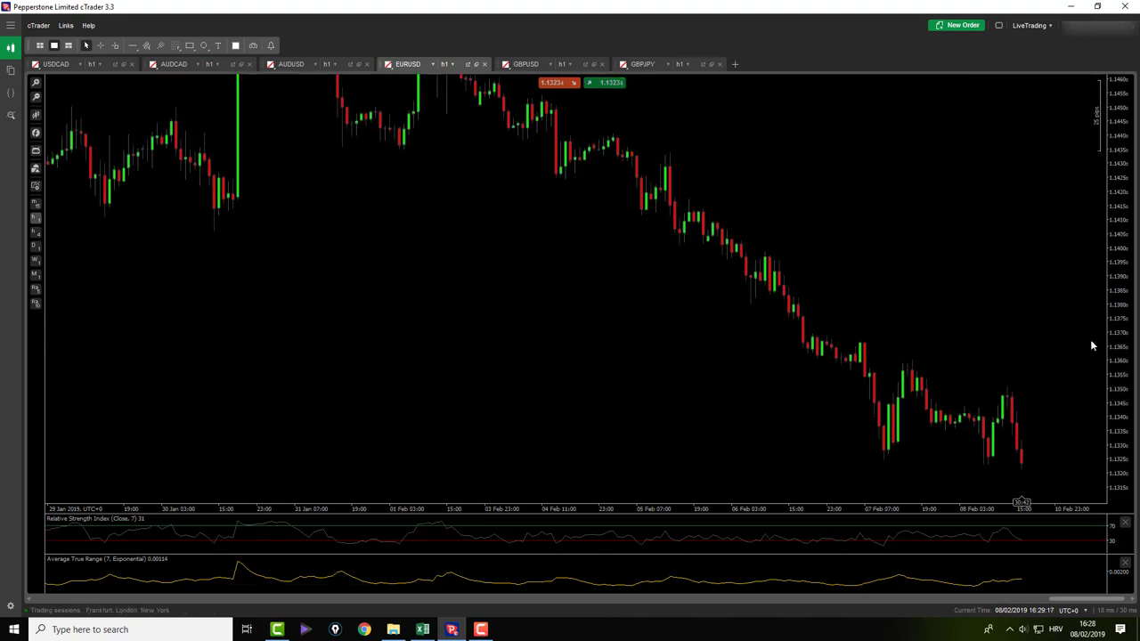
{"action": "middle_click", "coordinate": [887, 455]}
{"action": "left_click_drag", "start_coordinate": [910, 364], "coordinate": [933, 423]}
{"action": "left_click_drag", "start_coordinate": [935, 423], "coordinate": [956, 370]}
{"action": "left_click_drag", "start_coordinate": [958, 368], "coordinate": [986, 415]}
{"action": "middle_click", "coordinate": [979, 421]}
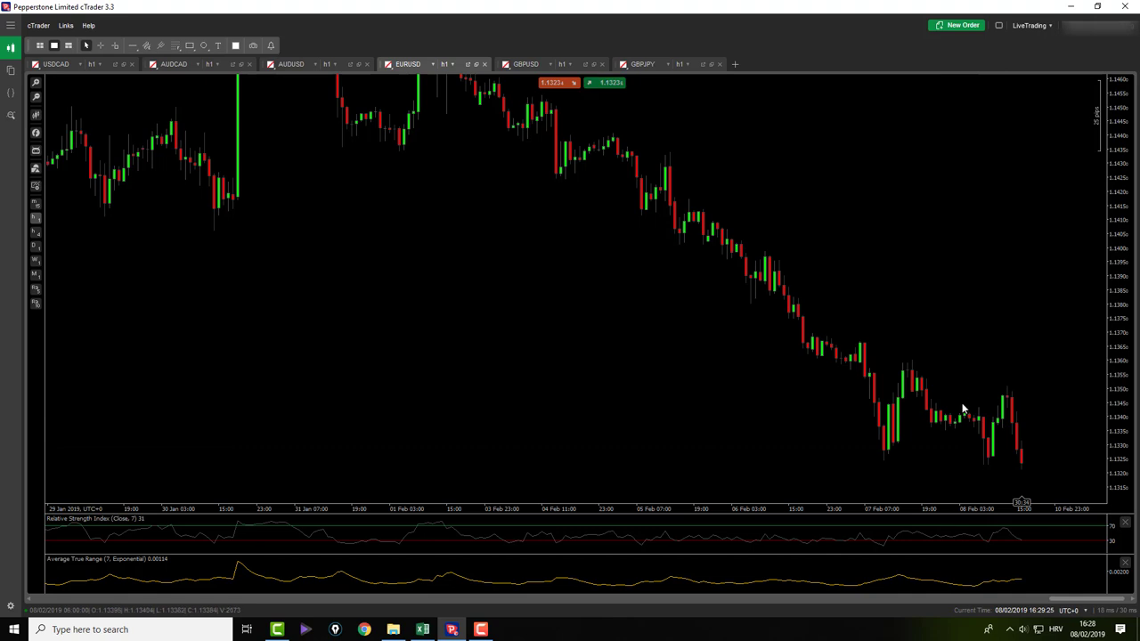
Step: On the GBPUSD chart, draw a Fibonacci retracement on the 7 February upswing from 1.28539 to 1.29972
{"action": "left_click", "coordinate": [525, 64]}
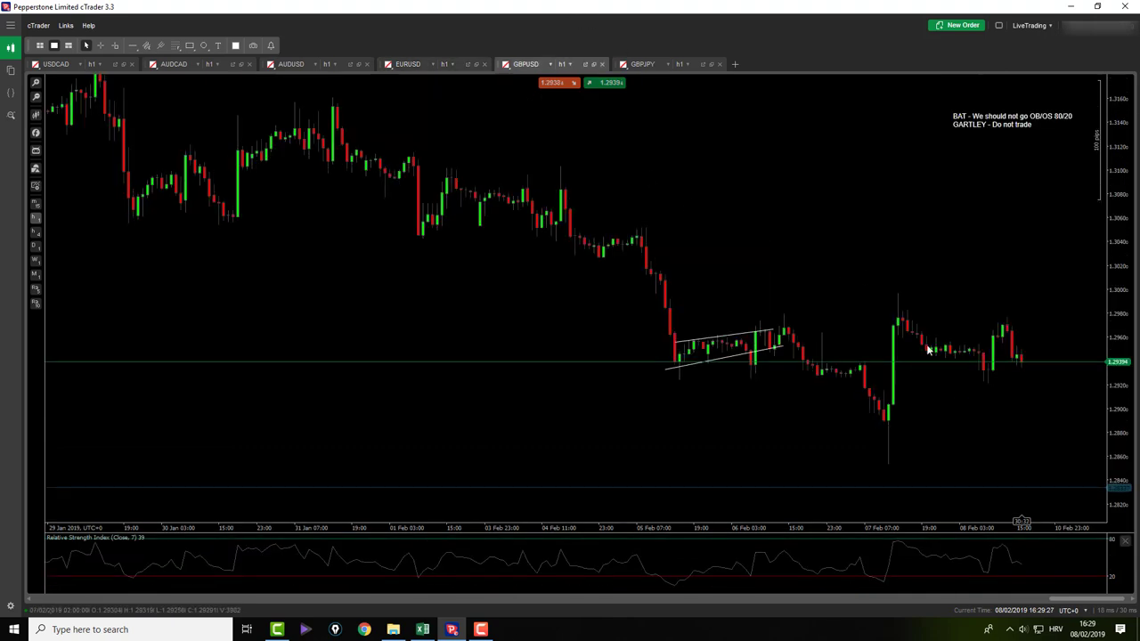
{"action": "left_click", "coordinate": [176, 47]}
{"action": "mouse_move", "coordinate": [887, 465]}
{"action": "left_mouse_down"}
{"action": "mouse_move", "coordinate": [899, 275]}
{"action": "mouse_move", "coordinate": [962, 297]}
{"action": "mouse_move", "coordinate": [918, 294]}
{"action": "left_mouse_up"}
{"action": "left_click_drag", "start_coordinate": [892, 470], "coordinate": [888, 464]}
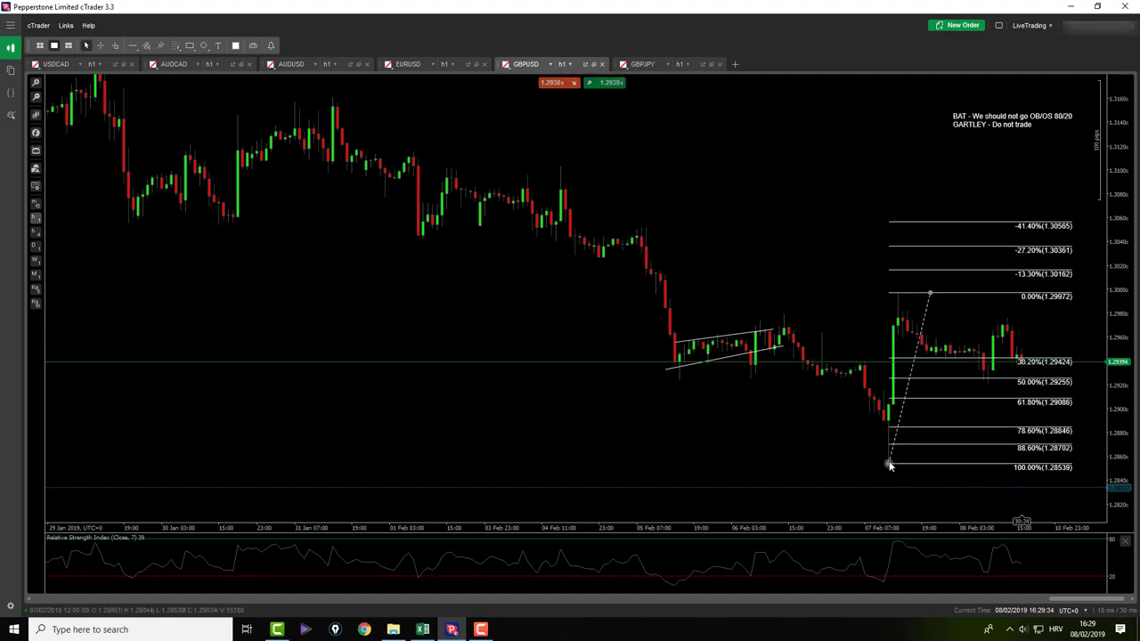
Step: Trace the GBPUSD pattern legs from the 7 February low through the following swings to the 88.6% retracement level
{"action": "middle_click", "coordinate": [852, 450]}
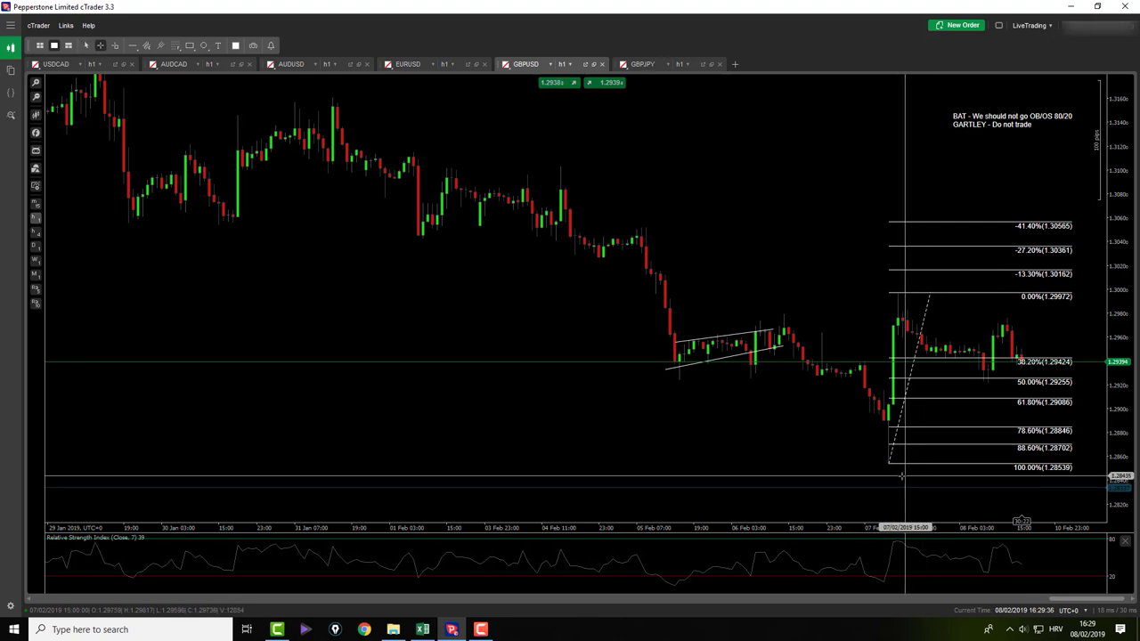
{"action": "left_click", "coordinate": [886, 462]}
{"action": "left_click", "coordinate": [900, 297]}
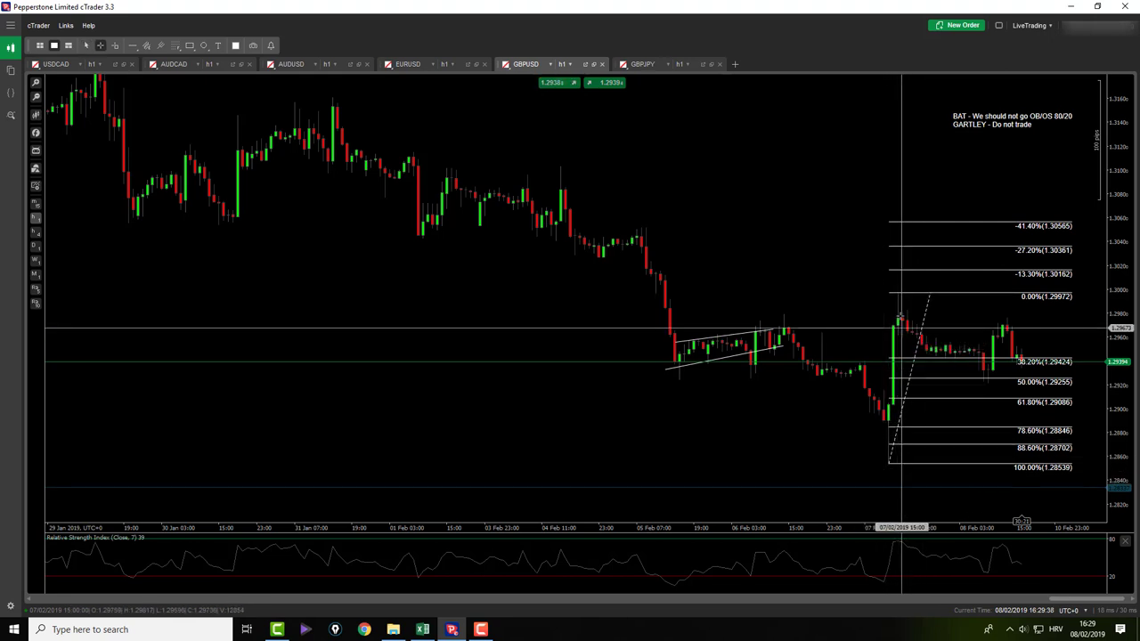
{"action": "left_click", "coordinate": [985, 385]}
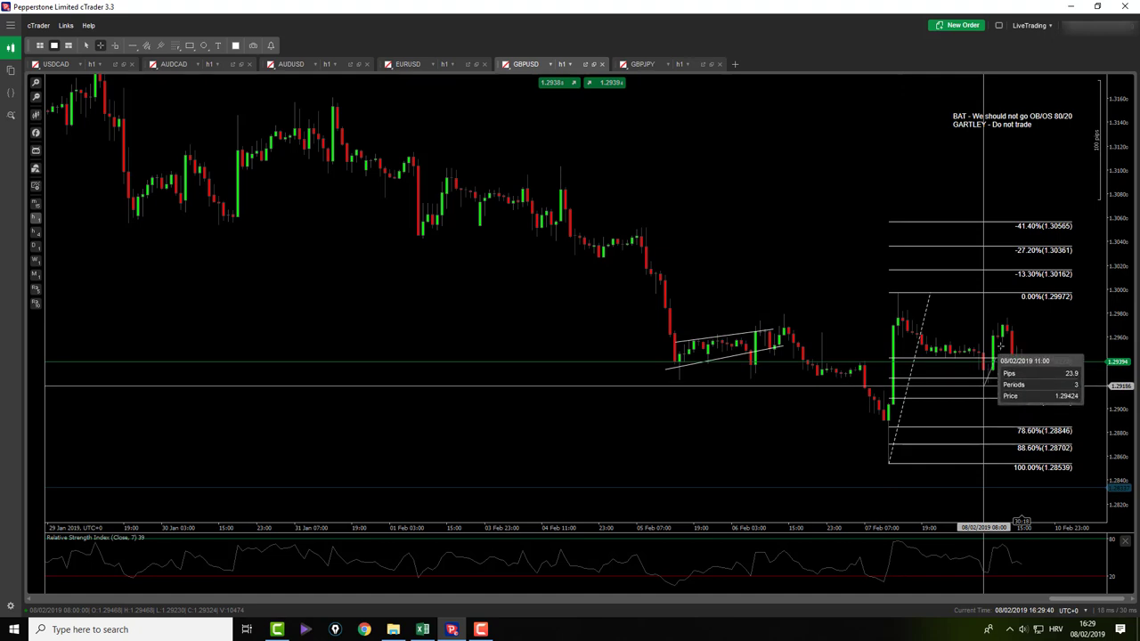
{"action": "left_click", "coordinate": [1003, 316]}
{"action": "left_click", "coordinate": [1005, 317]}
{"action": "left_click_drag", "start_coordinate": [1007, 317], "coordinate": [1057, 446]}
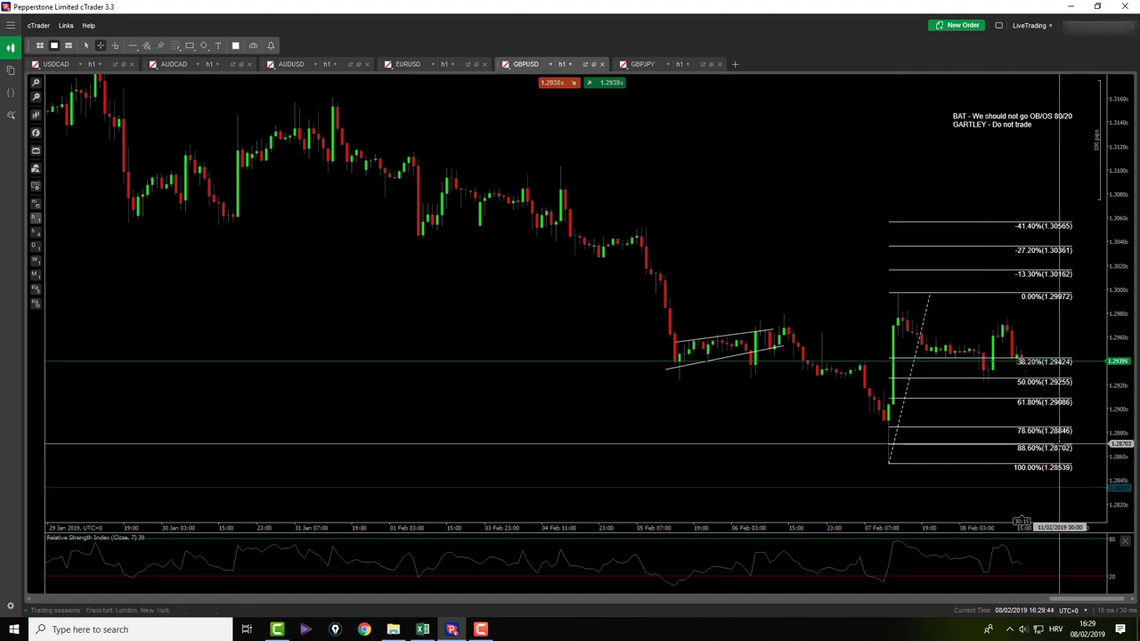
Step: Draw a triangle joining the 7 February GBPUSD low, the 1.29972 high and the 8 February low near 1.2919
{"action": "left_click", "coordinate": [180, 46]}
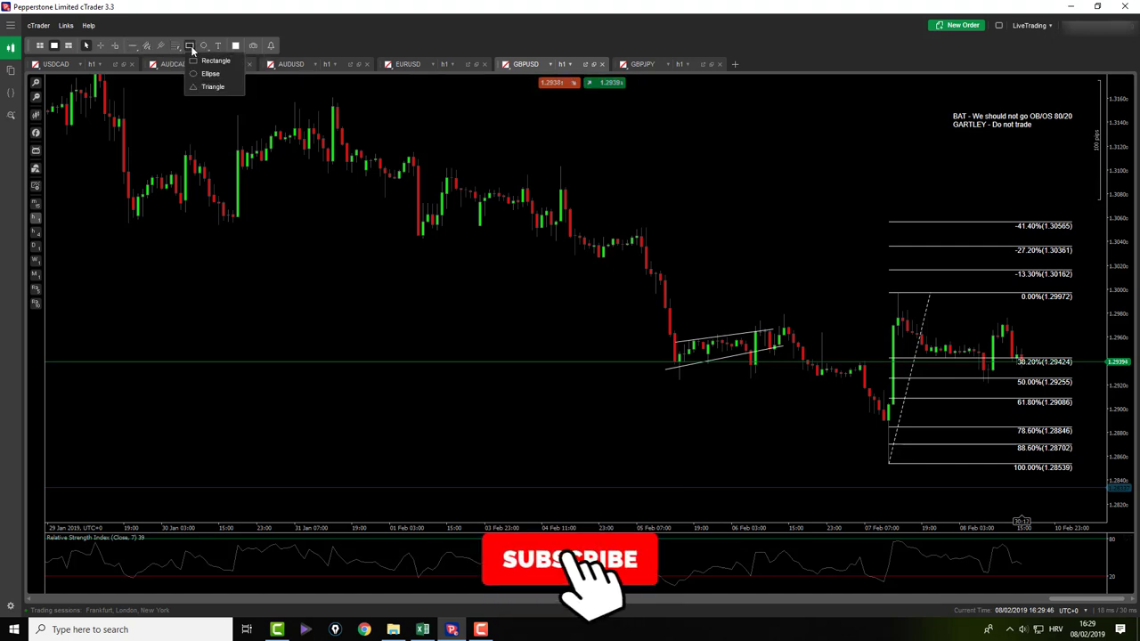
{"action": "left_click", "coordinate": [214, 86]}
{"action": "left_click_drag", "start_coordinate": [885, 465], "coordinate": [899, 294]}
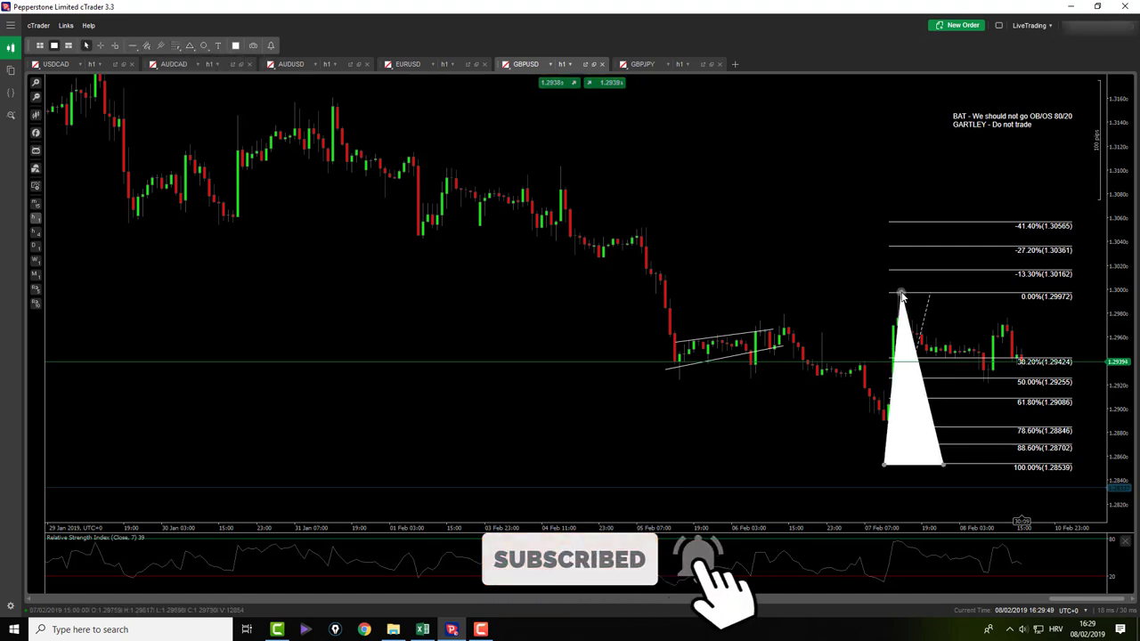
{"action": "left_click", "coordinate": [986, 385]}
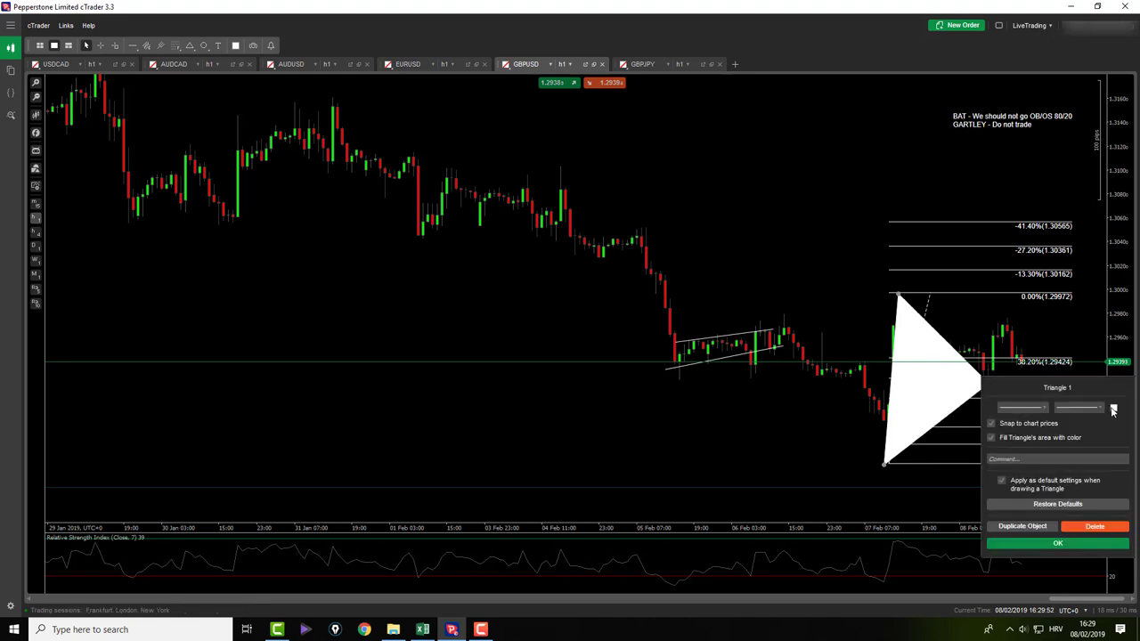
Step: Set the first triangle's fill to semi-transparent white, 62FFFFFF
{"action": "left_click", "coordinate": [1112, 409]}
{"action": "left_click", "coordinate": [1114, 408]}
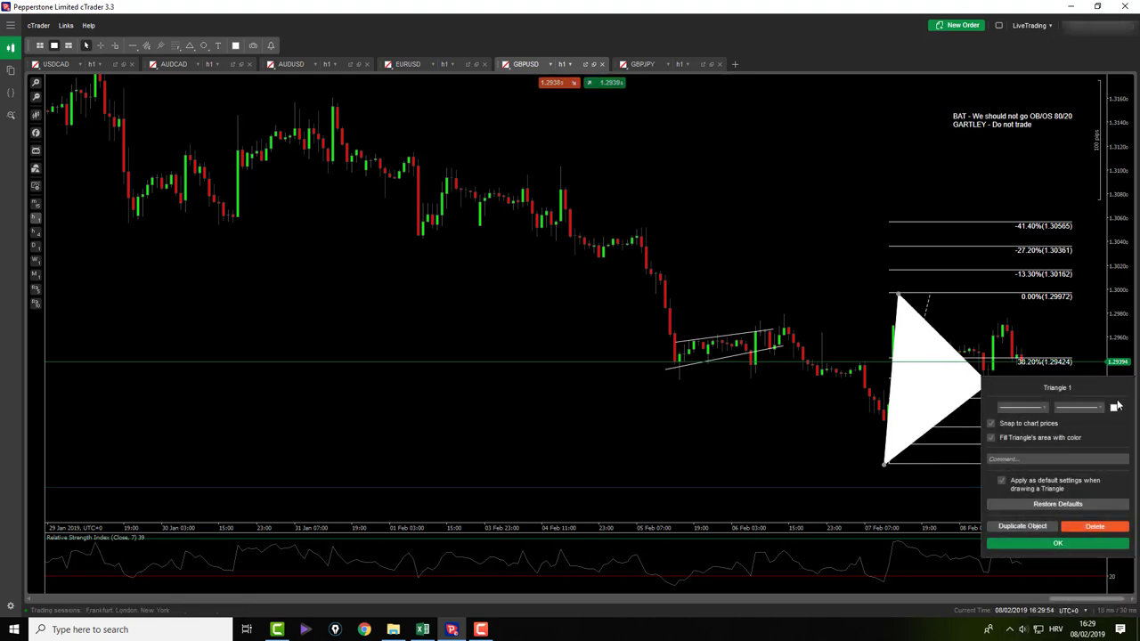
{"action": "left_click", "coordinate": [1116, 406]}
{"action": "left_click", "coordinate": [1071, 607]}
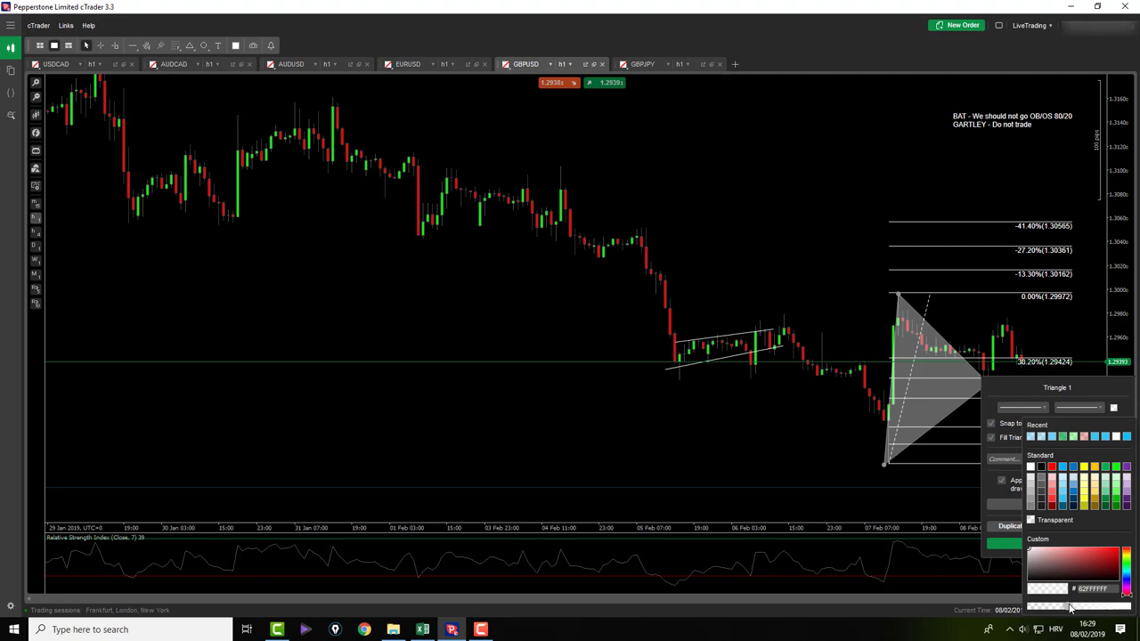
{"action": "left_click", "coordinate": [1006, 543]}
Step: Draw a second triangle joining the 8 February GBPUSD low, the following high and the 88.6% level, with a semi-transparent fill
{"action": "left_click", "coordinate": [188, 45]}
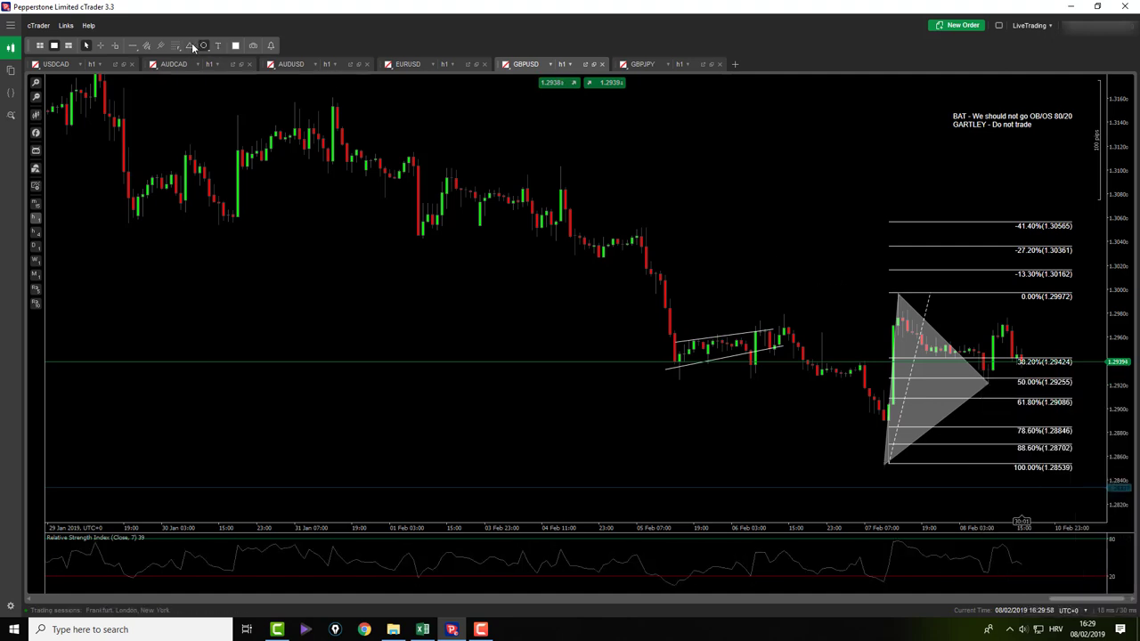
{"action": "left_click_drag", "start_coordinate": [988, 384], "coordinate": [1005, 314]}
{"action": "left_click_drag", "start_coordinate": [1046, 386], "coordinate": [1072, 444]}
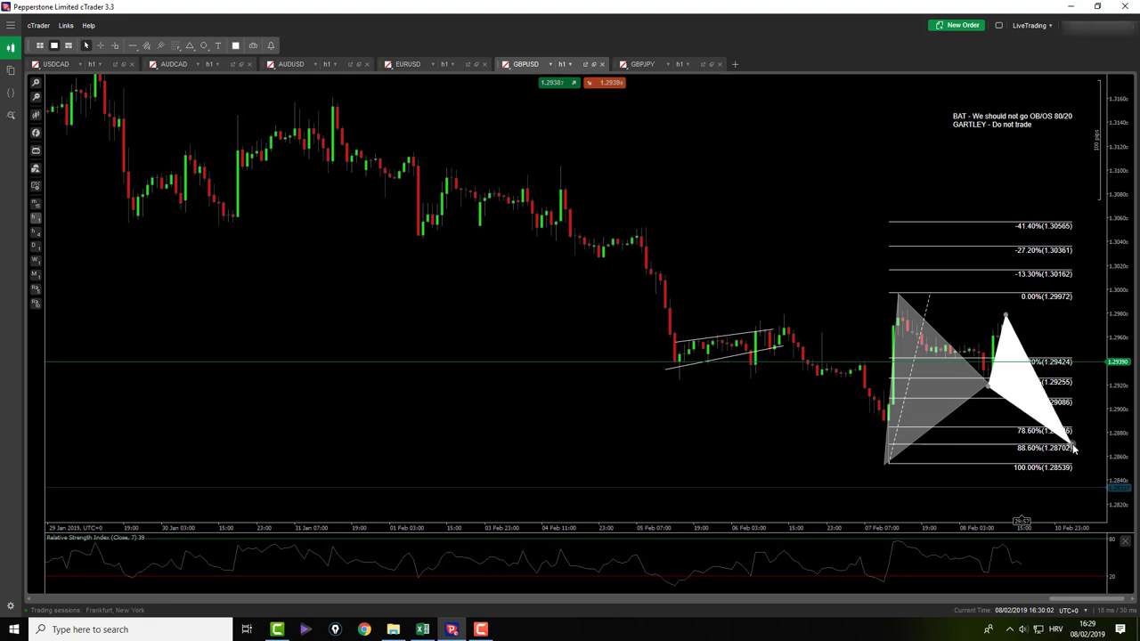
{"action": "left_click", "coordinate": [1069, 444]}
{"action": "left_click", "coordinate": [1045, 470]}
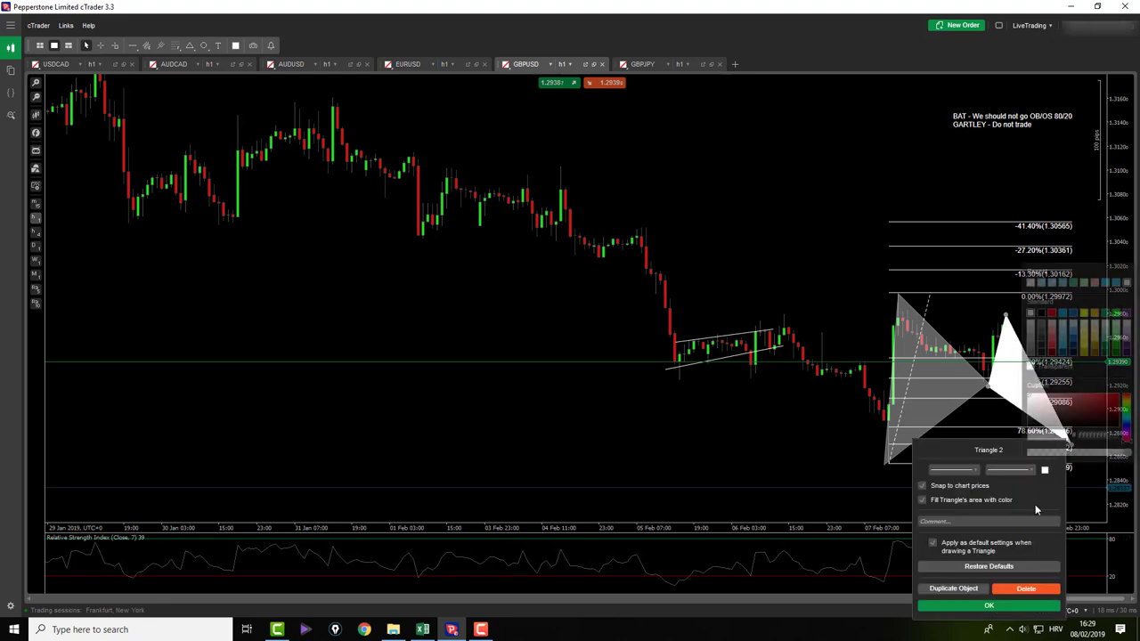
{"action": "left_click", "coordinate": [1053, 453]}
{"action": "left_click", "coordinate": [984, 605]}
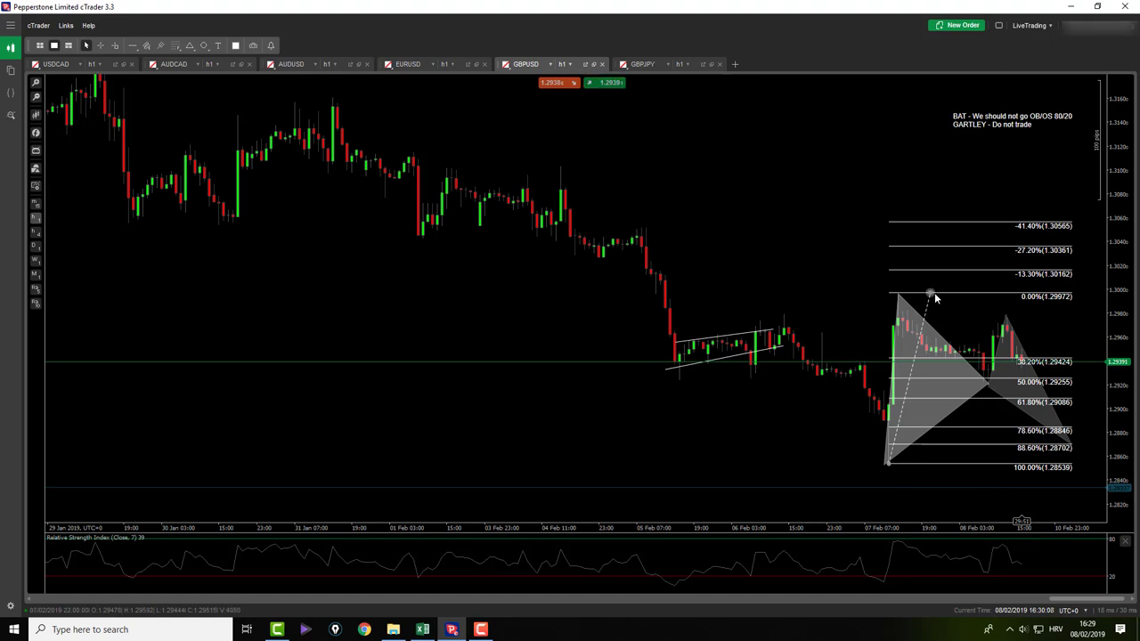
Step: Delete the Fibonacci retracement from the GBPUSD chart and review the two-triangle pattern against the BAT filter note
{"action": "key", "text": "Delete"}
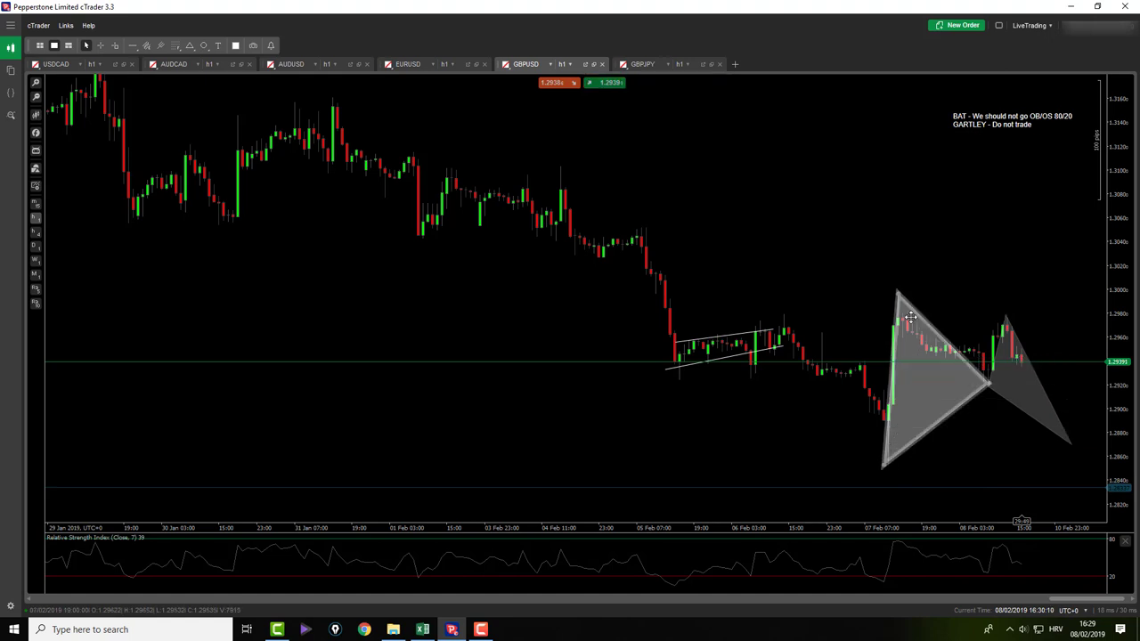
{"action": "left_click", "coordinate": [987, 387]}
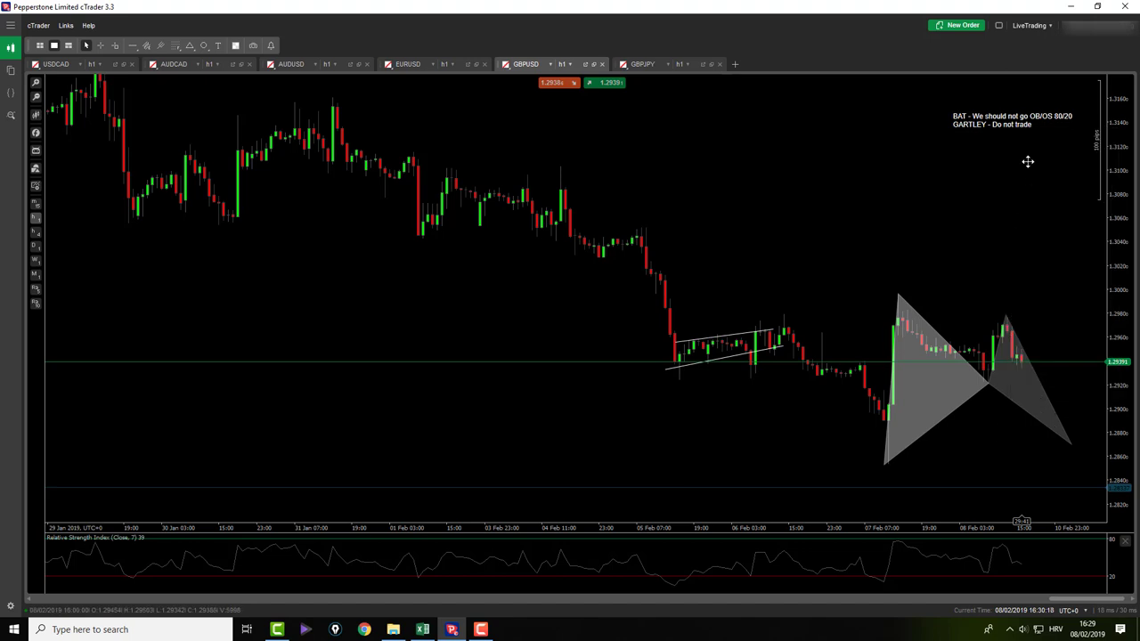
{"action": "middle_click", "coordinate": [1012, 221]}
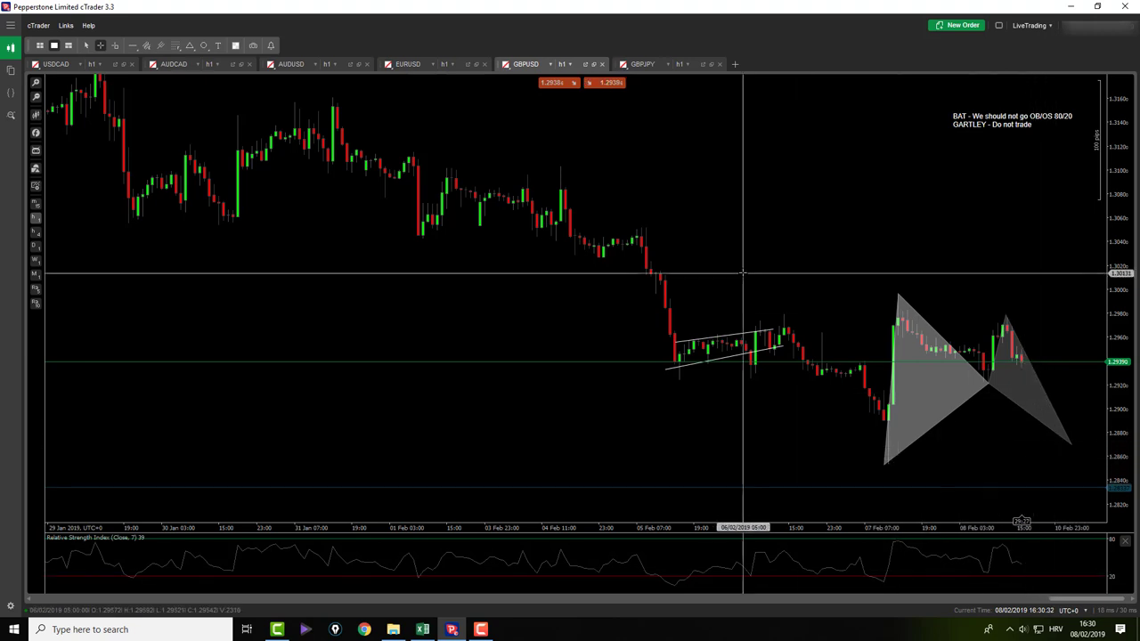
Step: On the GBPJPY chart, try a Fibonacci retracement from 141.124 to 142.628, check the 8 February low against it and delete it
{"action": "left_click", "coordinate": [643, 68]}
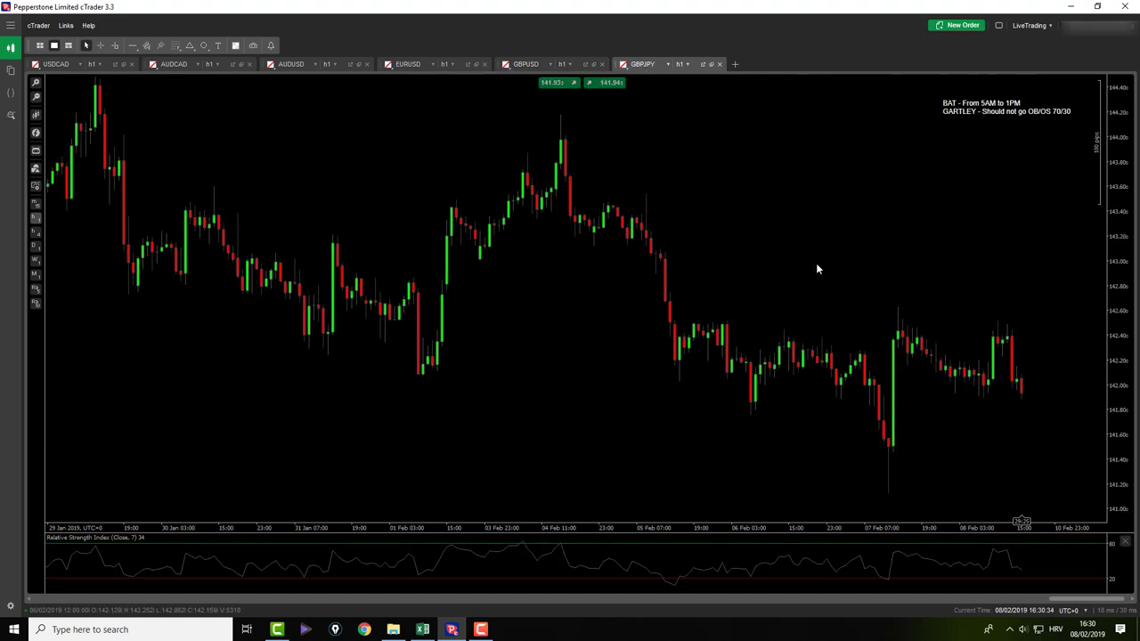
{"action": "left_click", "coordinate": [175, 45]}
{"action": "left_click_drag", "start_coordinate": [887, 483], "coordinate": [960, 298]}
{"action": "middle_click", "coordinate": [983, 392]}
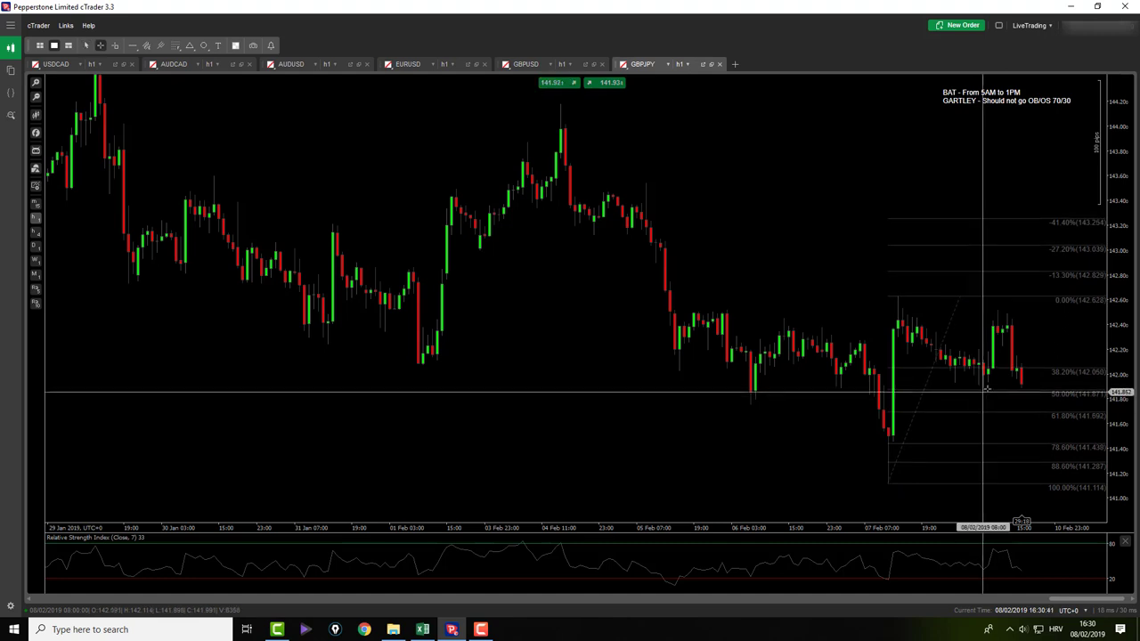
{"action": "middle_click", "coordinate": [900, 484]}
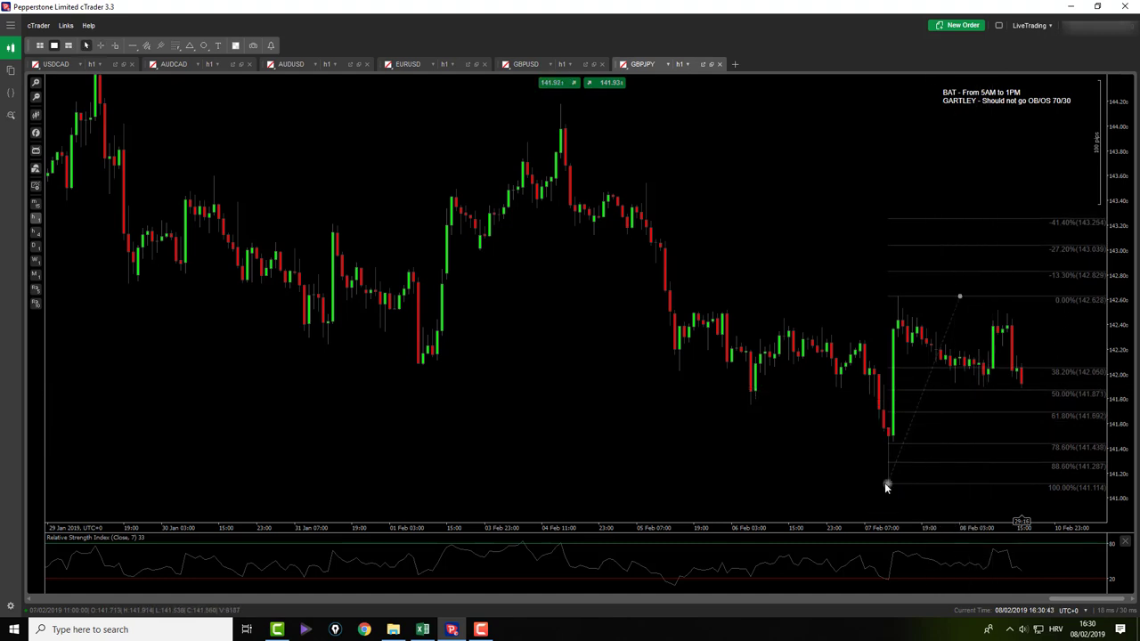
{"action": "mouse_move", "coordinate": [886, 483]}
{"action": "left_mouse_down"}
{"action": "mouse_move", "coordinate": [896, 479]}
{"action": "mouse_move", "coordinate": [884, 480]}
{"action": "left_mouse_up"}
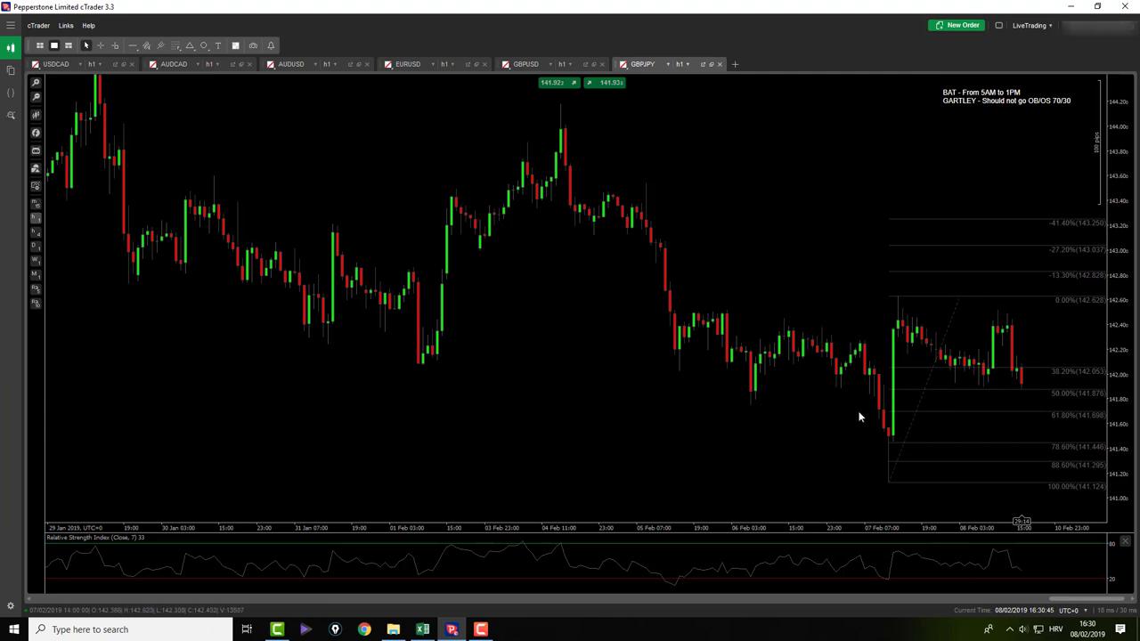
{"action": "left_click", "coordinate": [905, 435]}
{"action": "key", "text": "Delete"}
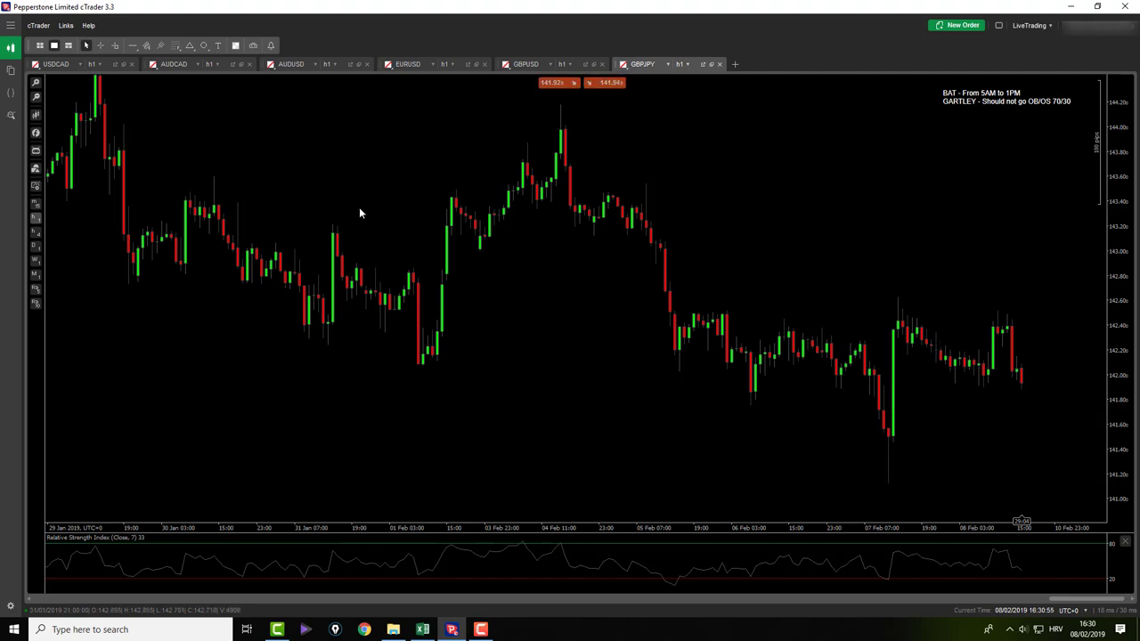
Step: Return to the USDCAD chart
{"action": "left_click", "coordinate": [55, 64]}
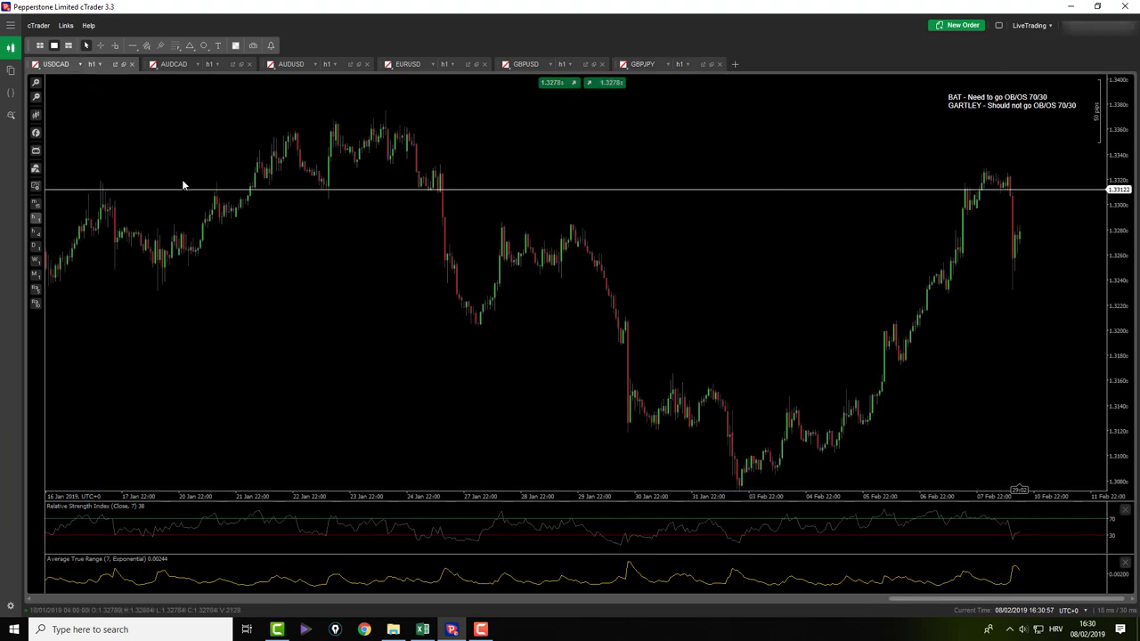